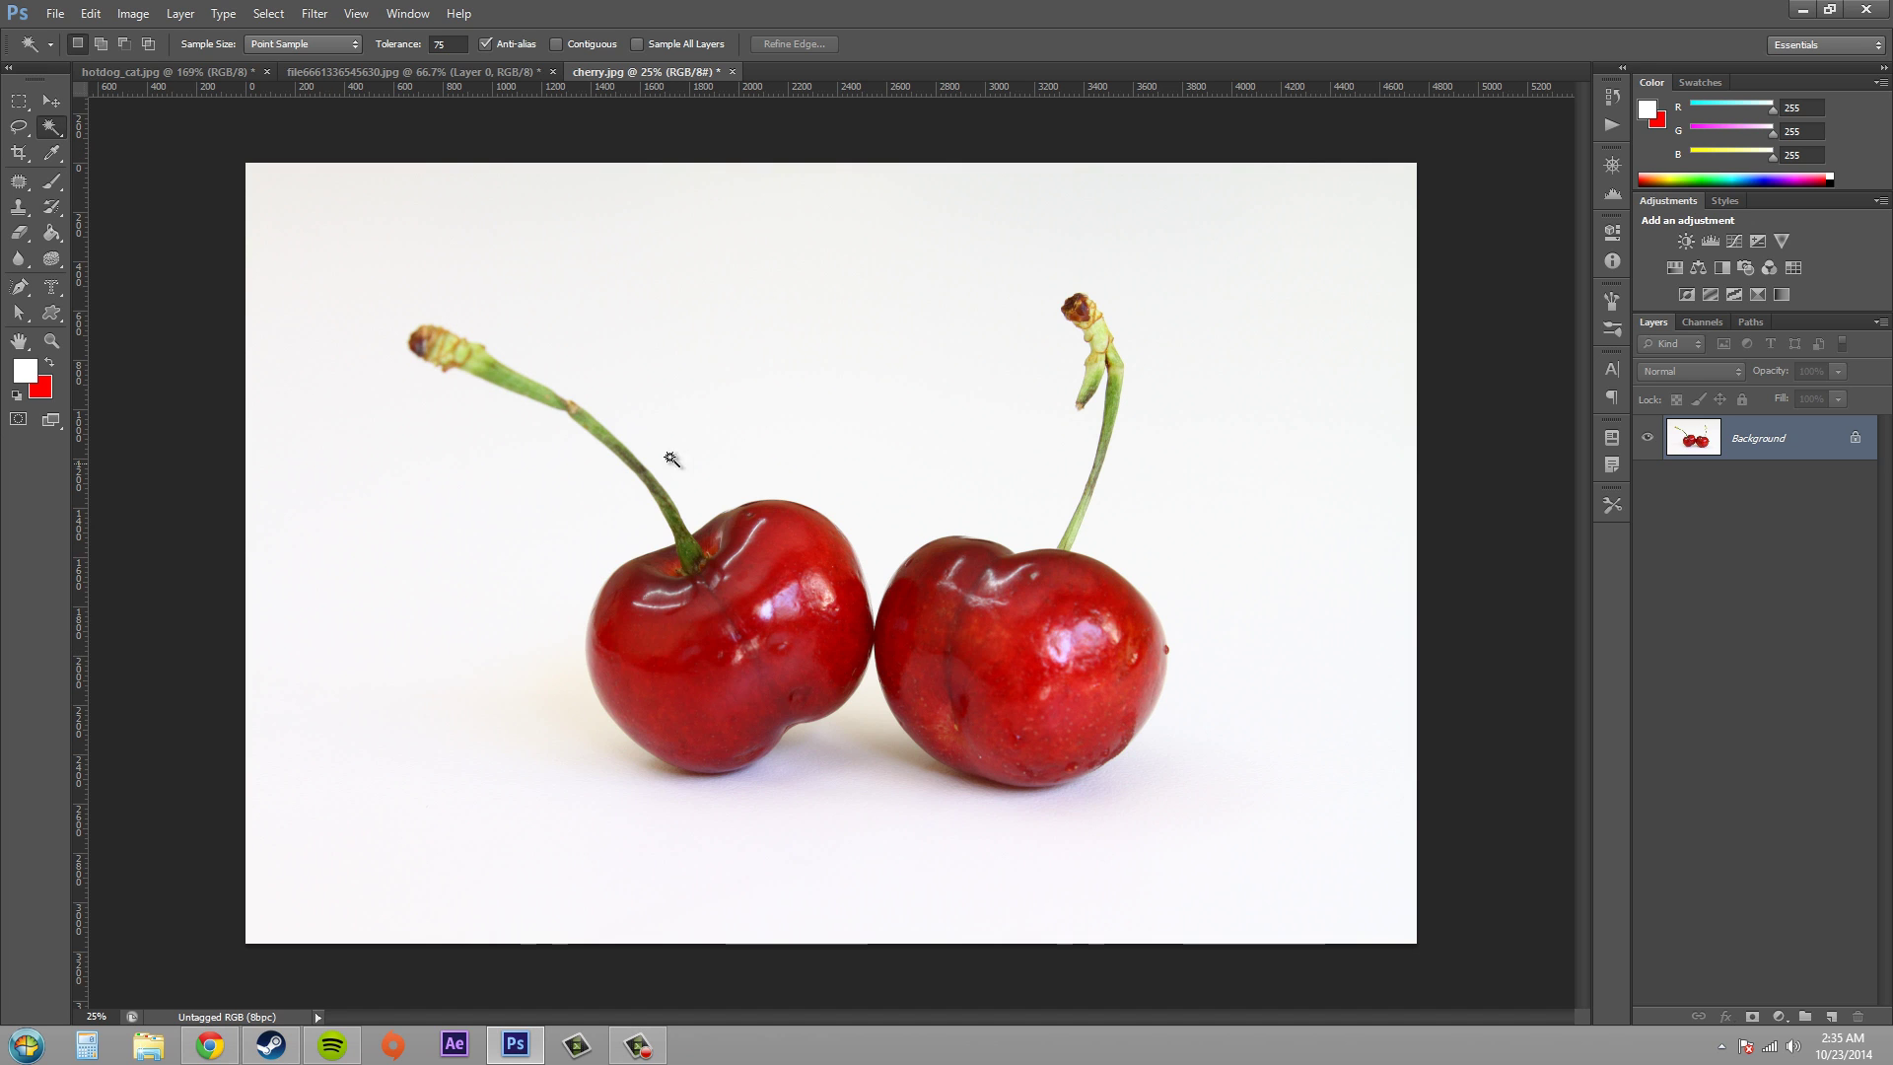
Magic-wand select the white background so marching ants trace the cherries, stems and shadows
click(735, 392)
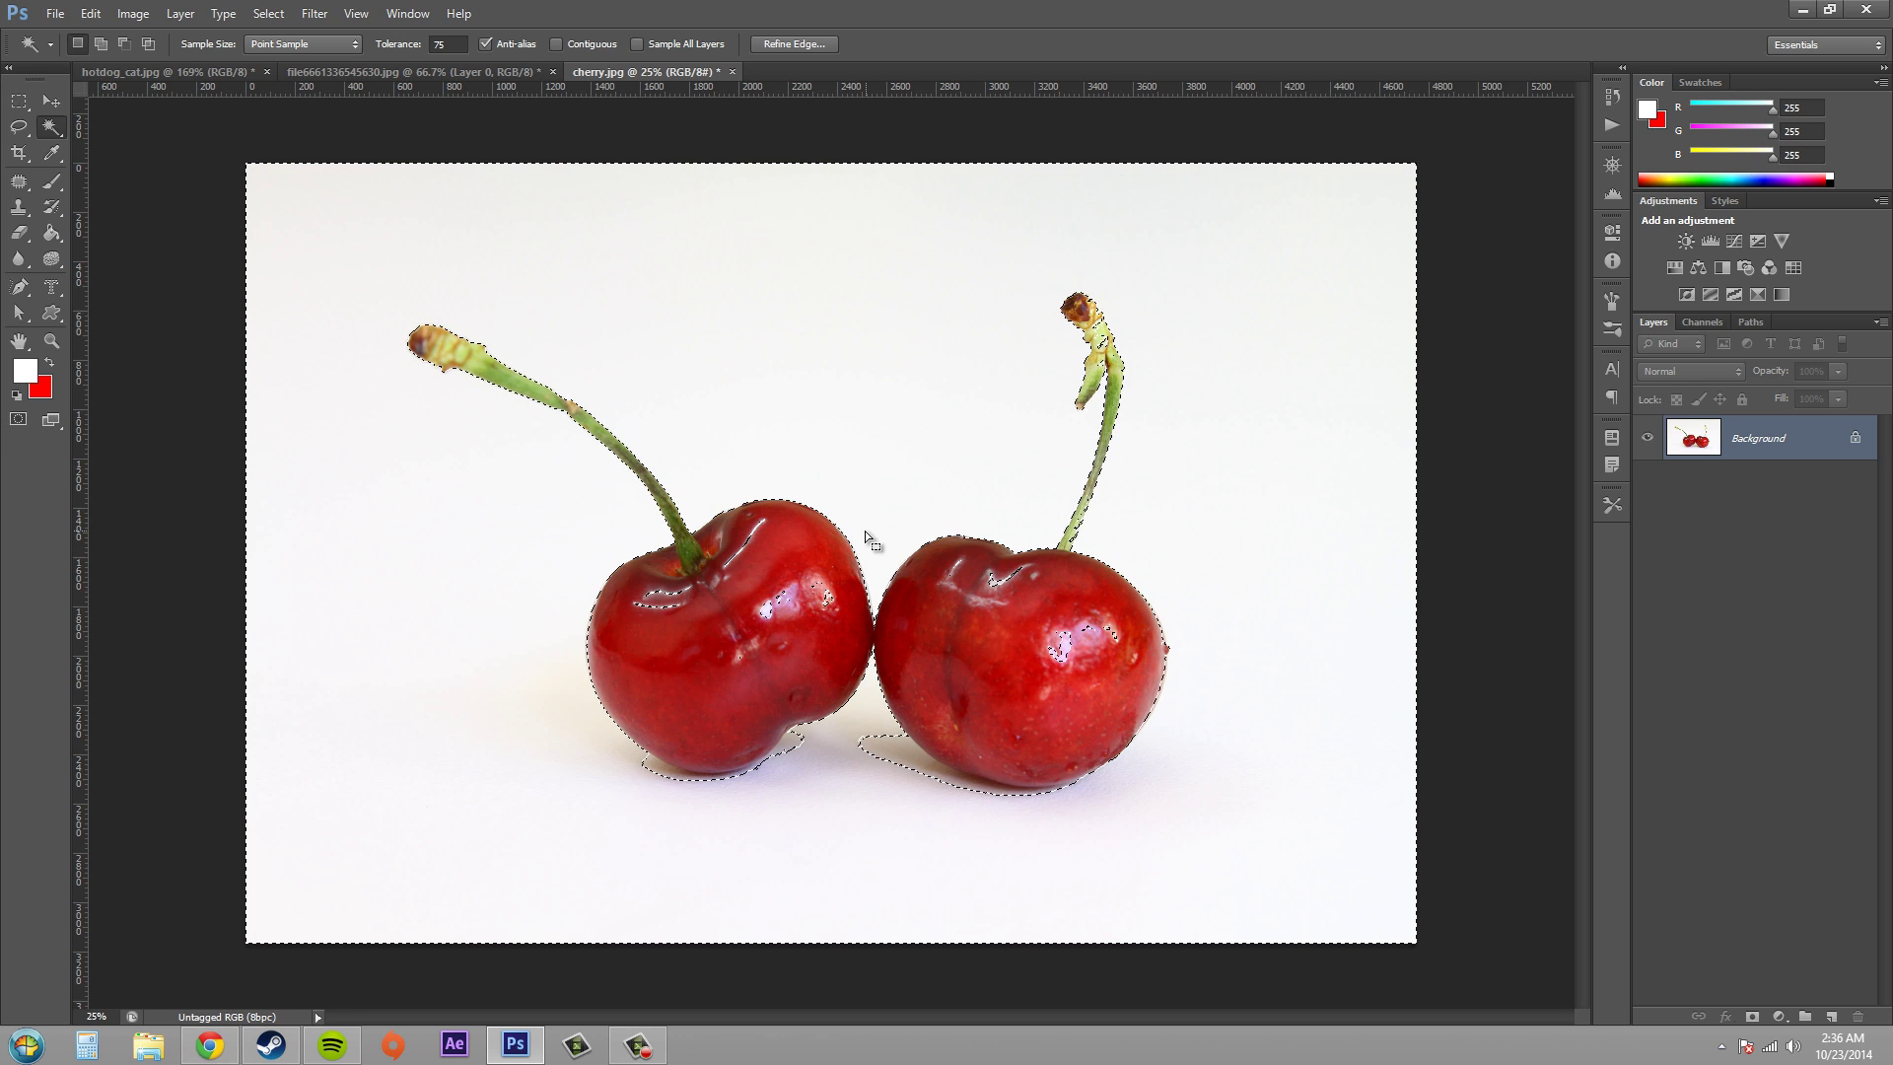
Enter Quick Mask mode with the Brush tool and the Channels panel showing
click(18, 422)
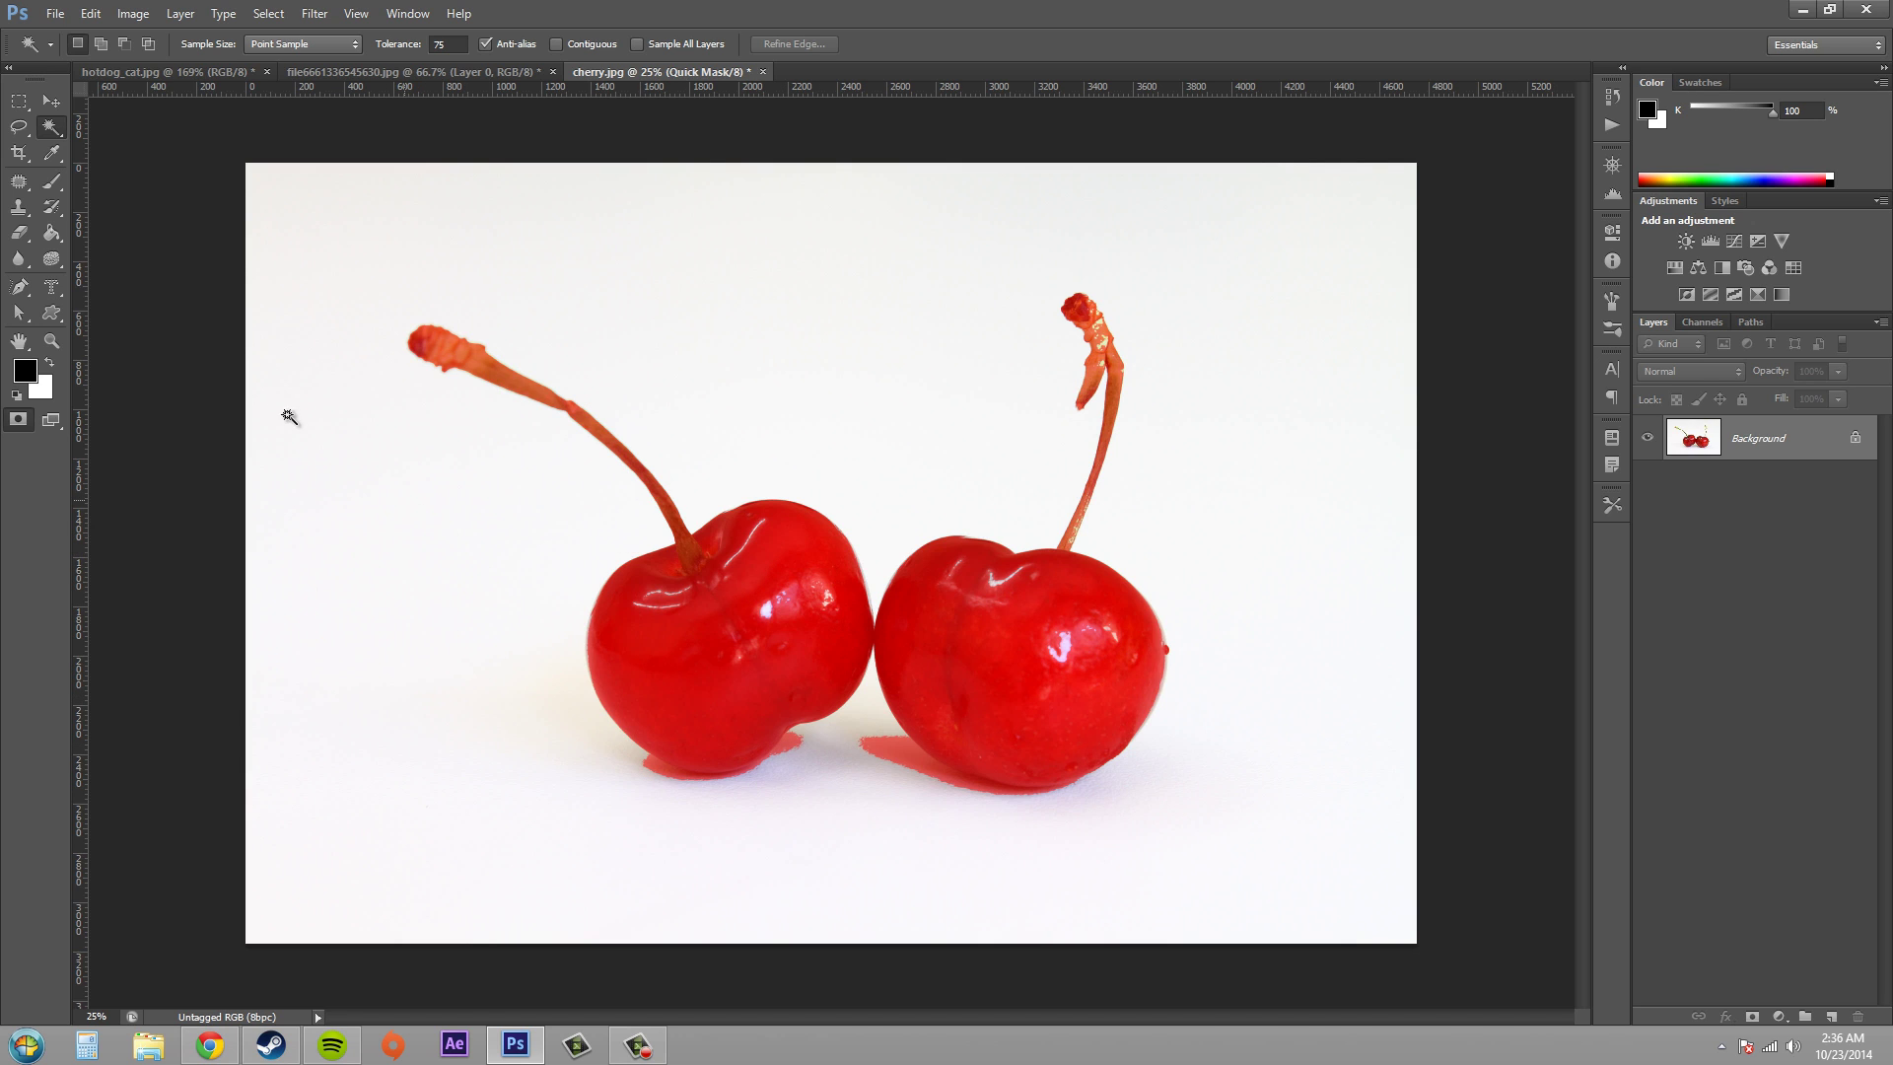
click(55, 185)
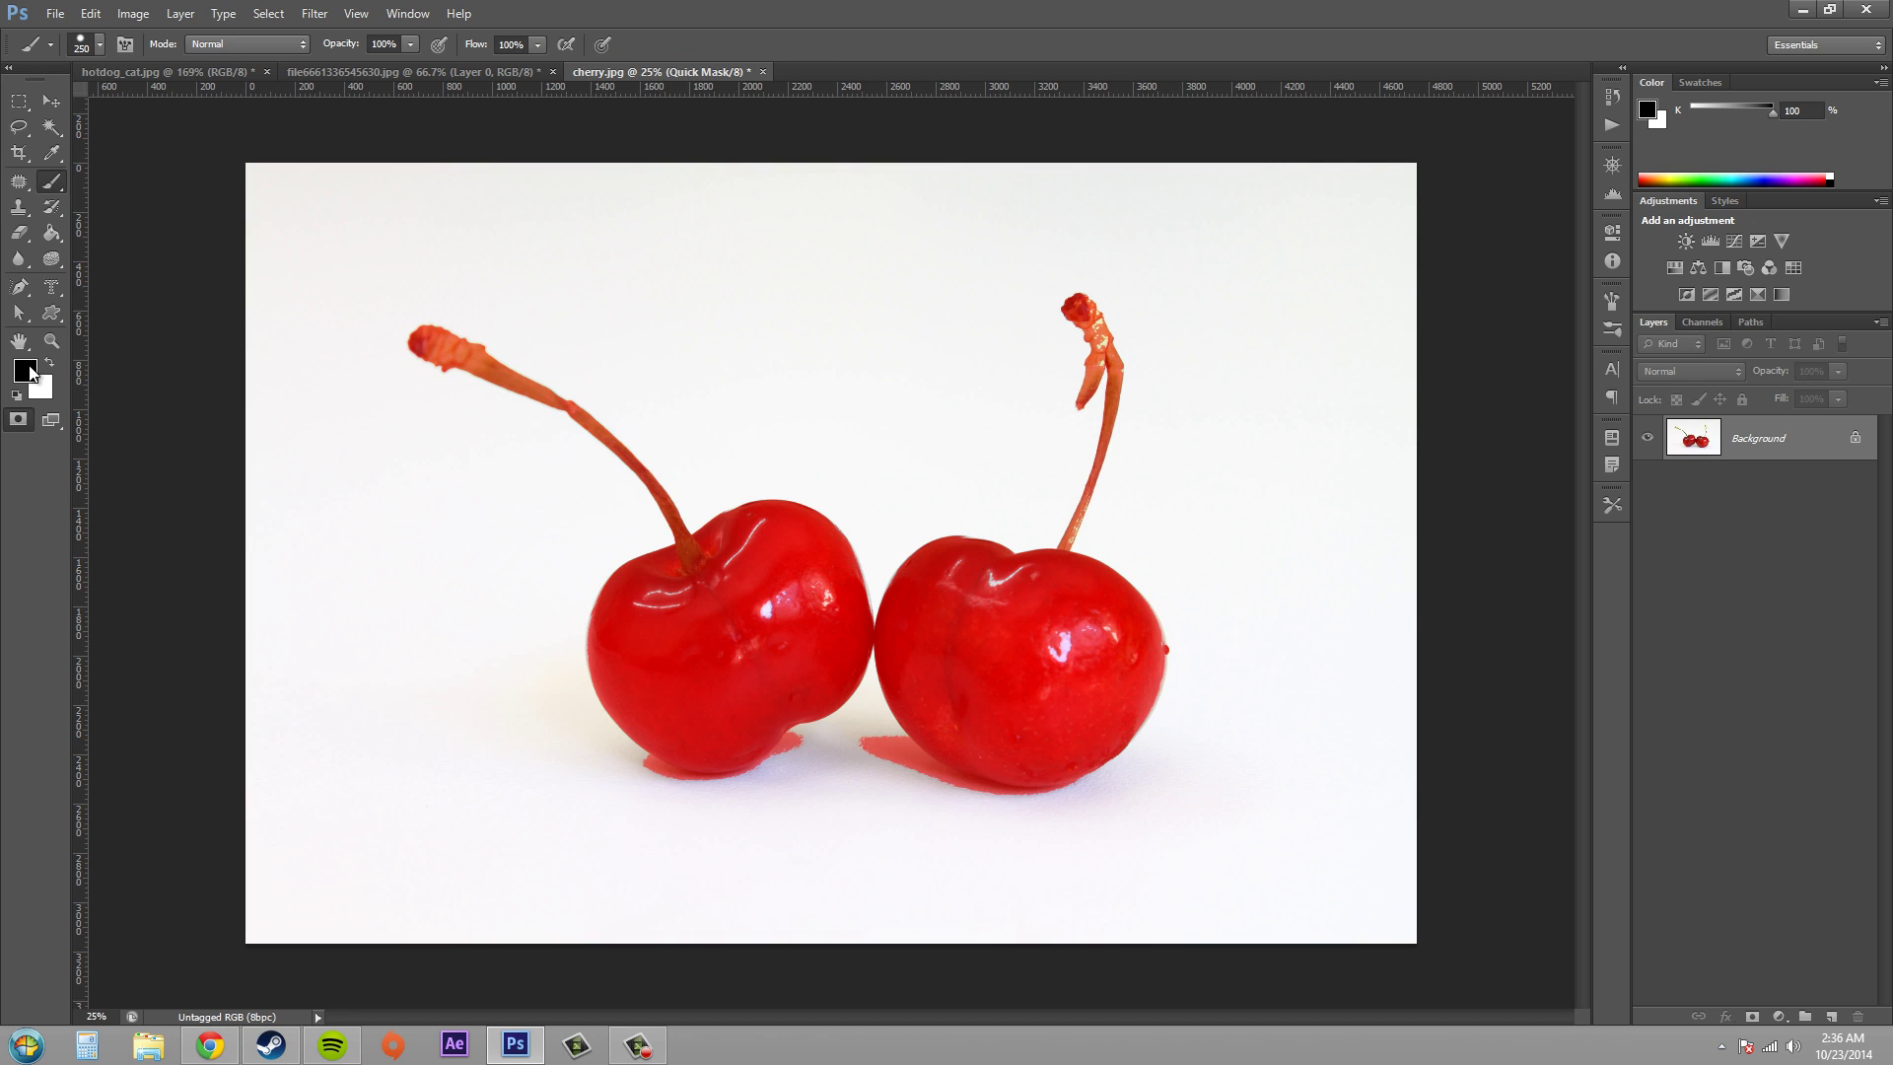
click(1690, 326)
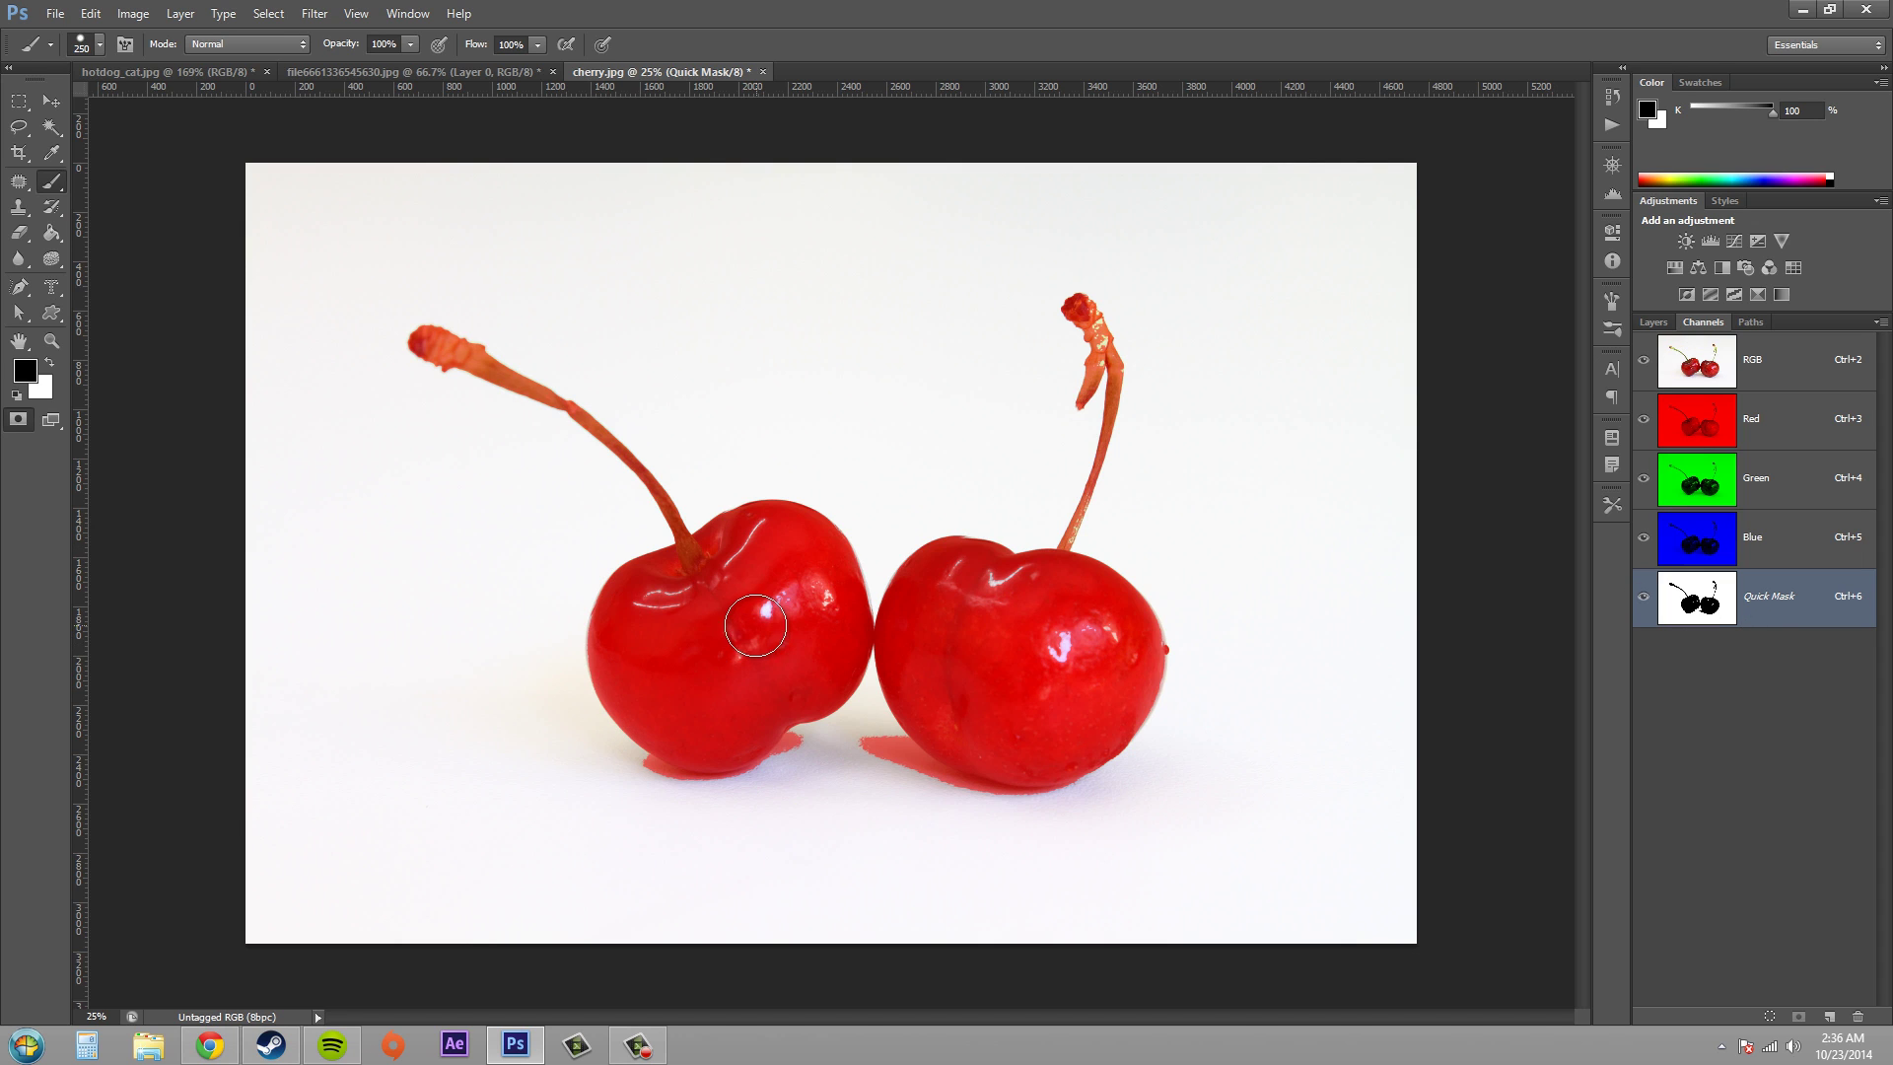
Paint black mask over the cherries' white highlights, undoing one stray stroke
mouse_move(725, 646)
mouse_down()
mouse_move(815, 606)
mouse_move(762, 569)
mouse_up()
mouse_move(762, 569)
mouse_down()
mouse_move(1036, 599)
mouse_move(1006, 611)
mouse_move(951, 587)
mouse_move(1035, 603)
mouse_move(999, 612)
mouse_up()
key(ctrl+z)
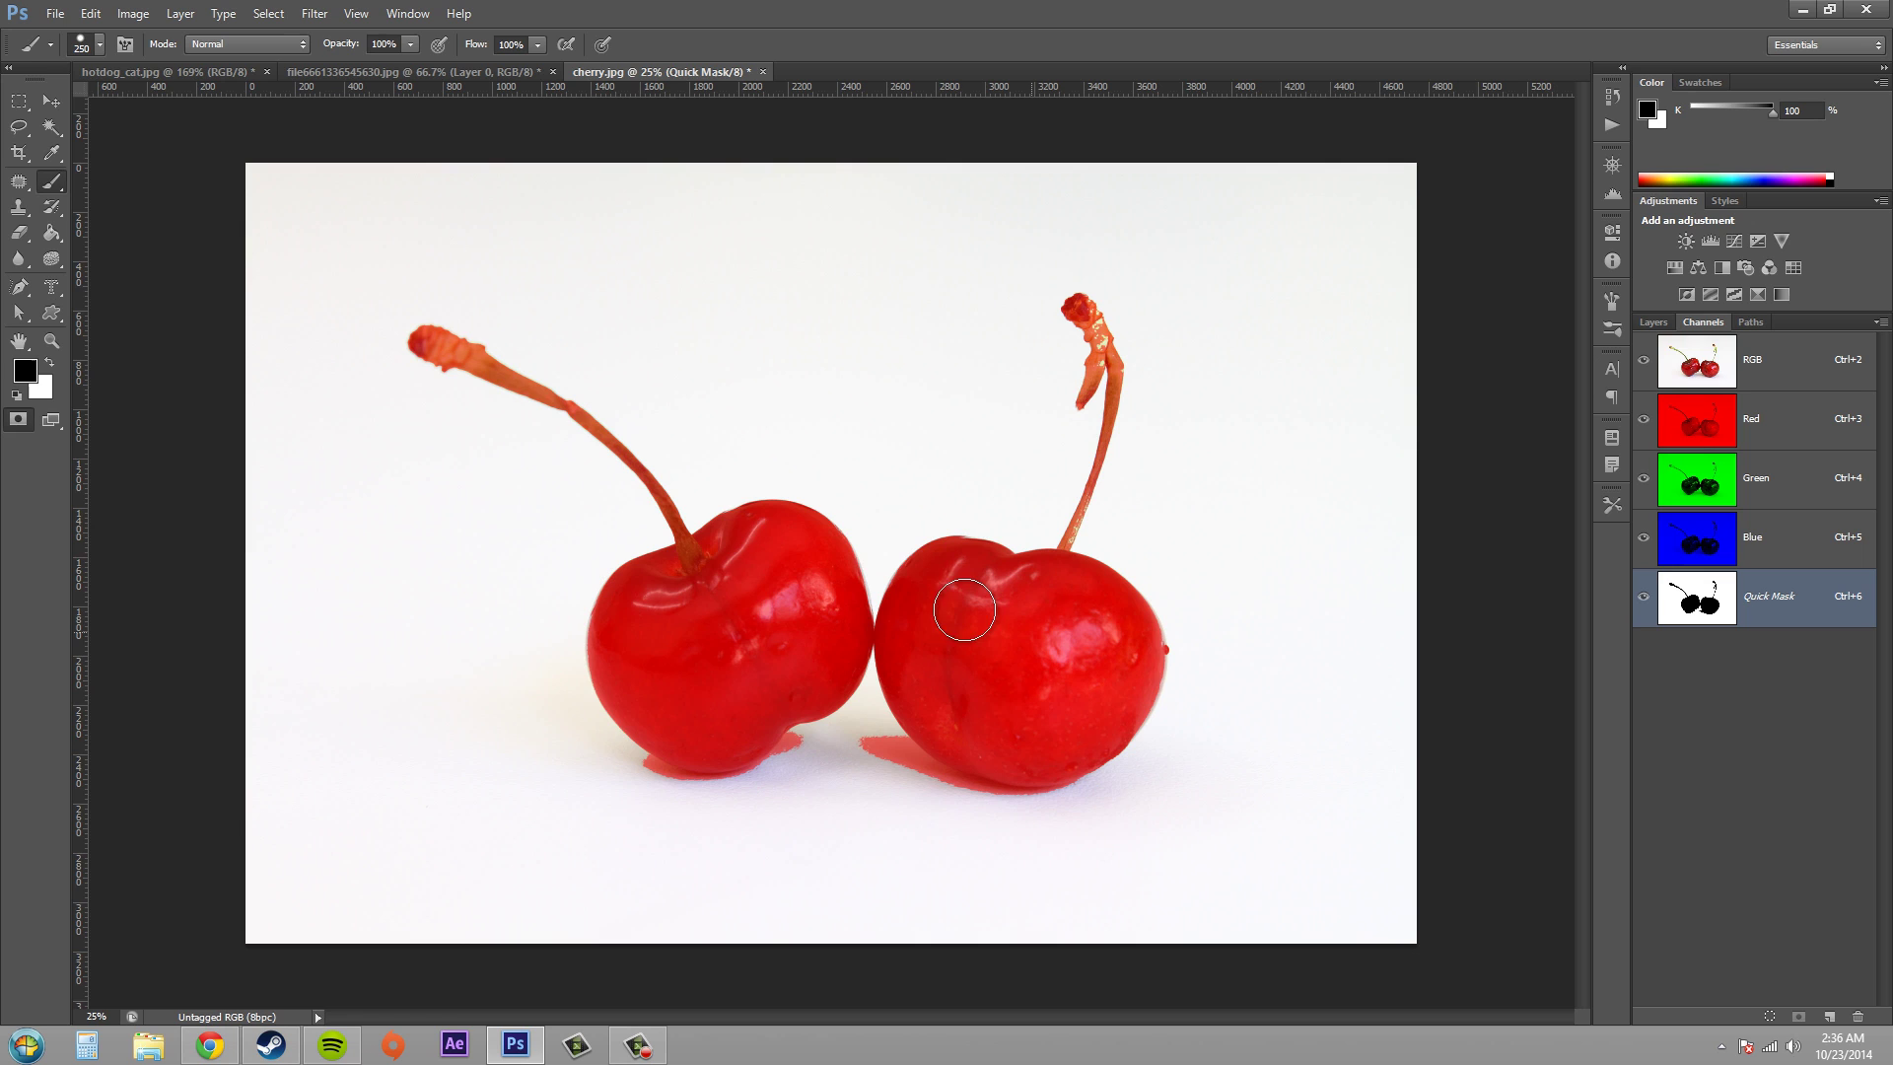
drag(853, 547, 785, 617)
Switch to white and paint the red mask off the shadows beneath the cherries
click(51, 363)
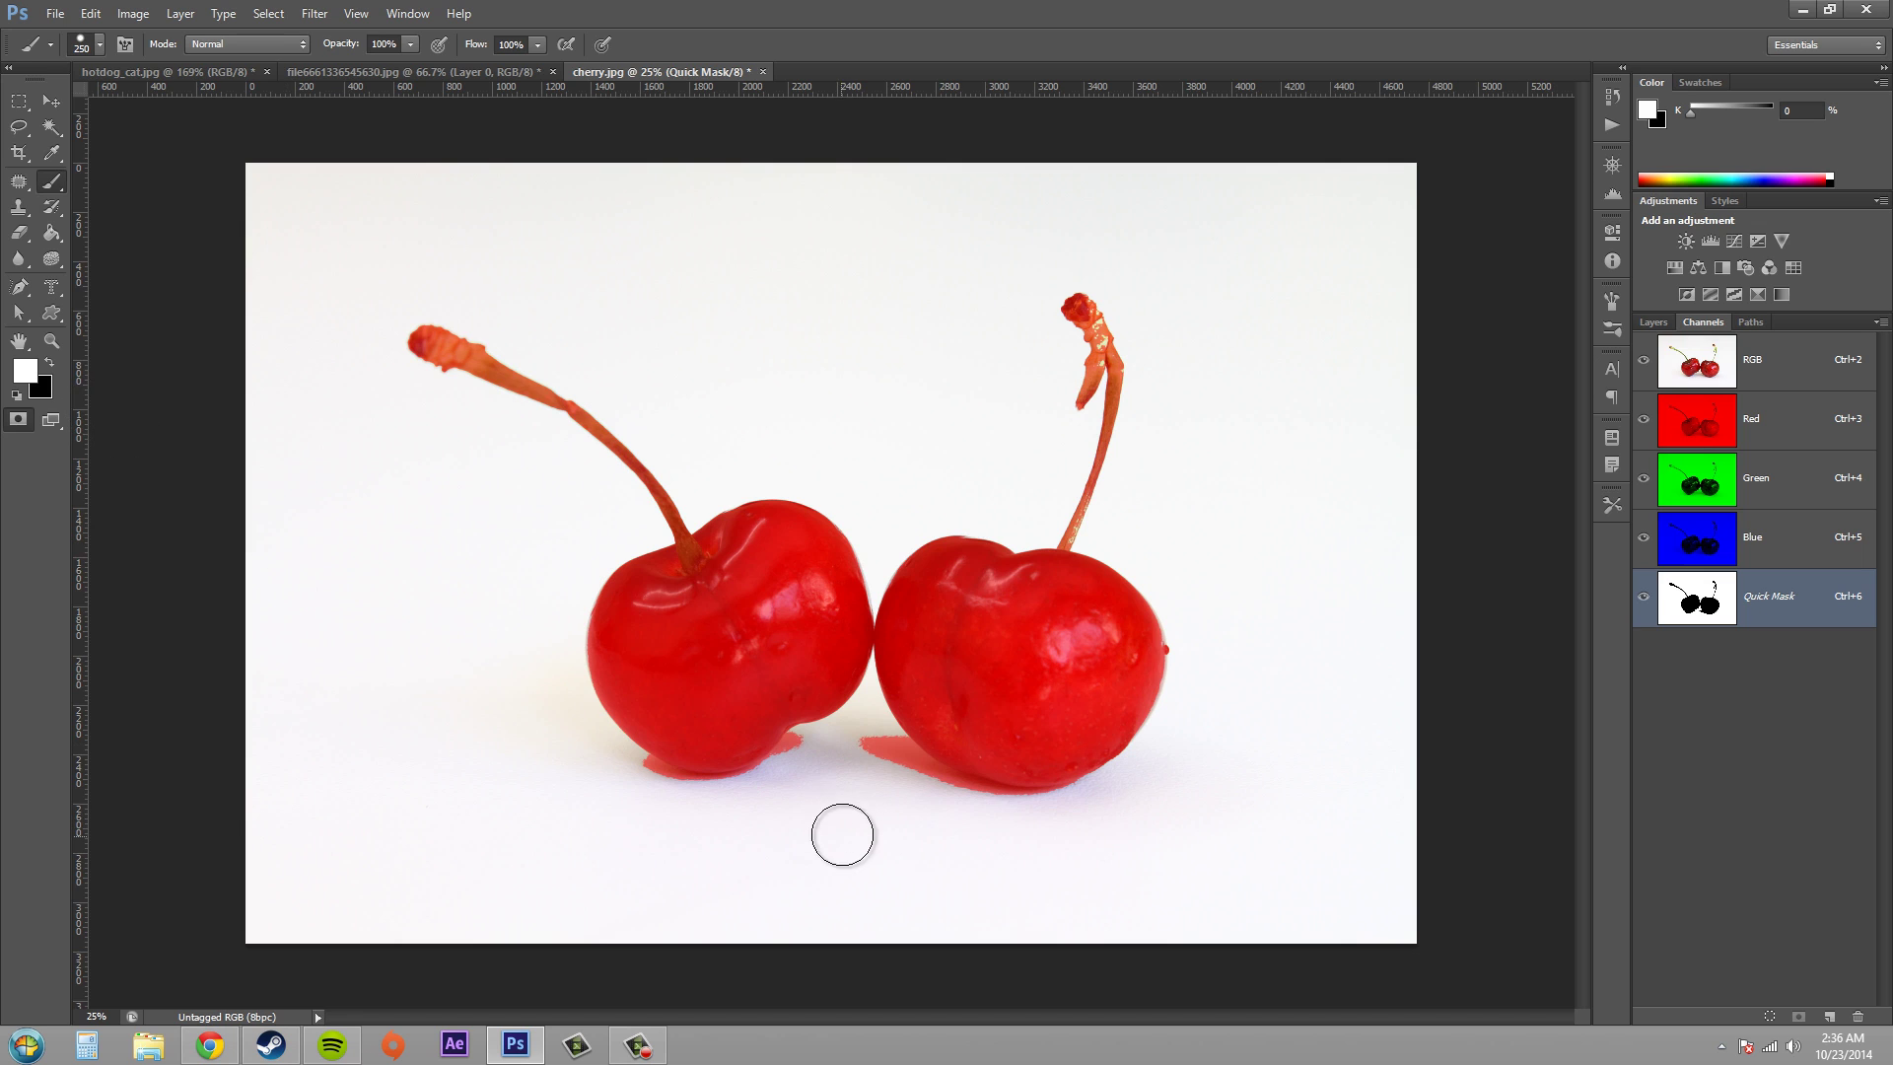
mouse_move(849, 788)
mouse_down()
mouse_move(868, 759)
mouse_move(1007, 819)
mouse_move(875, 753)
mouse_up()
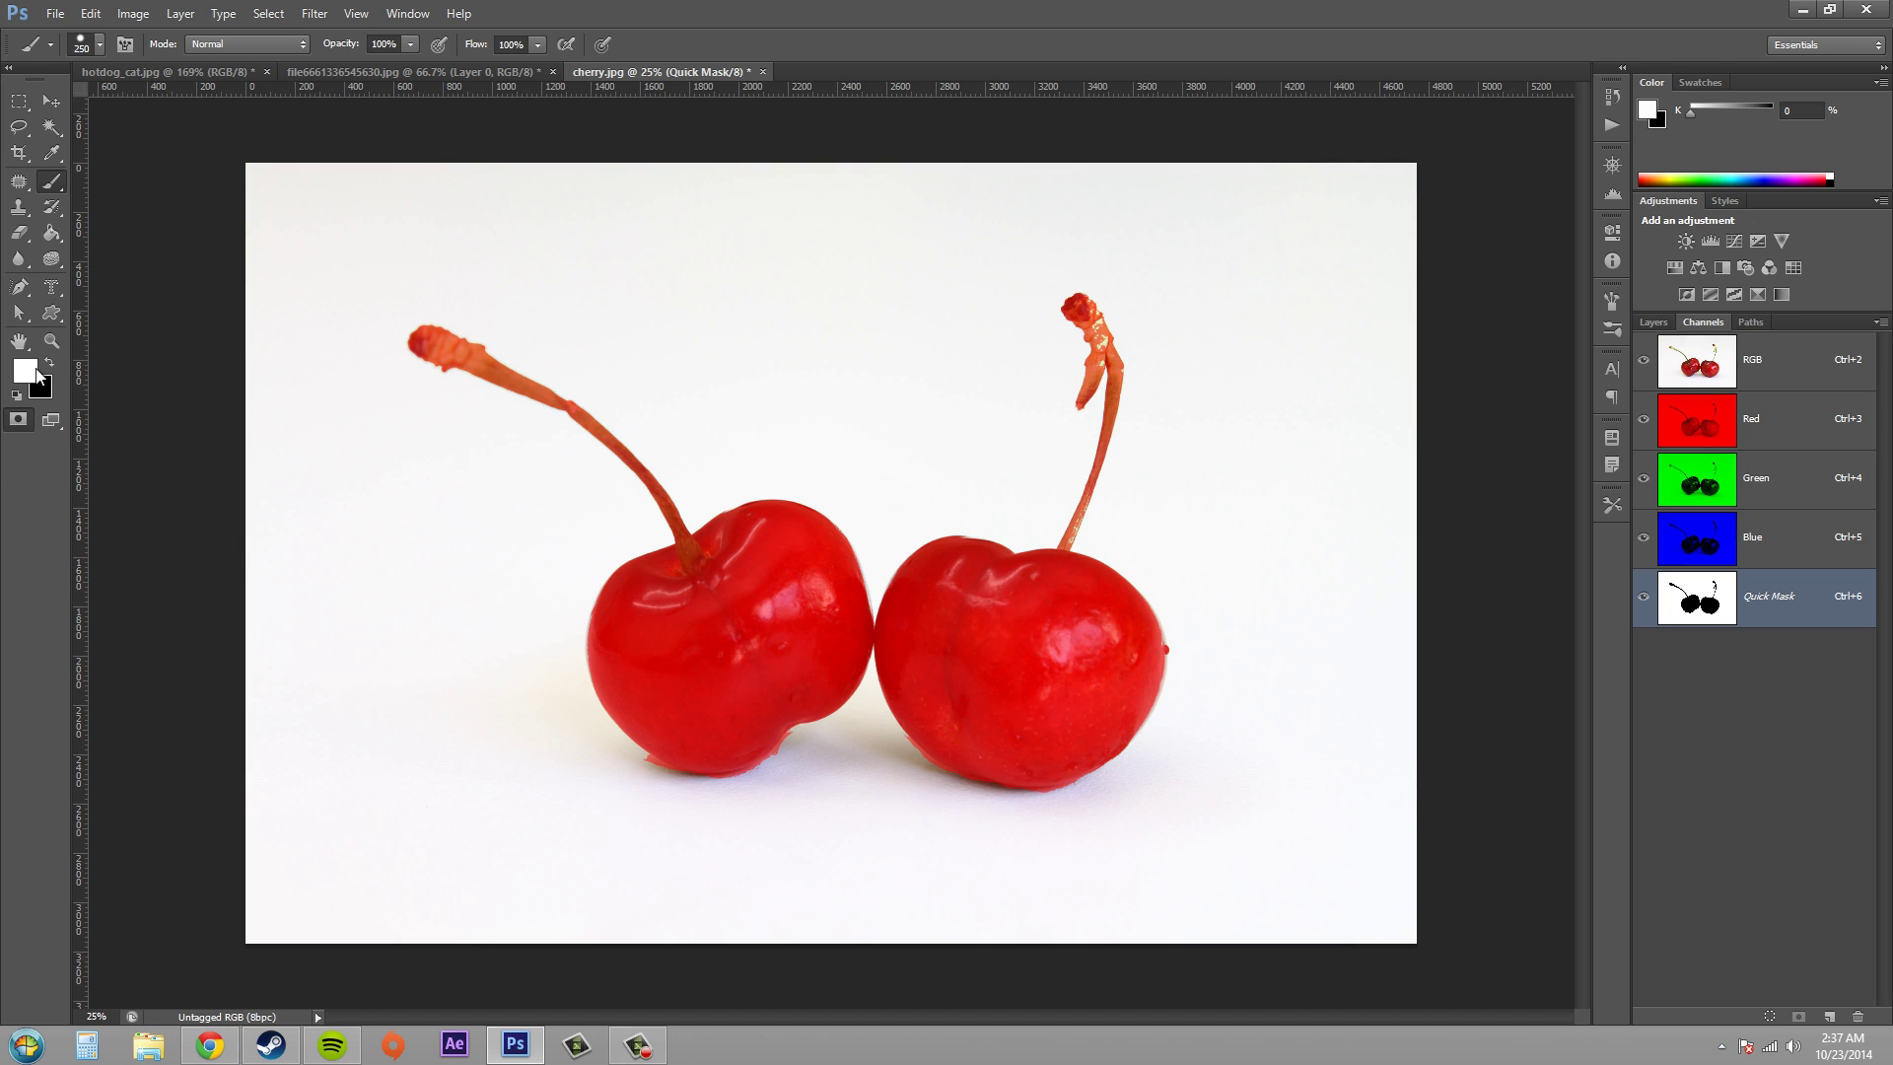
With black and a smaller brush, zoom in and mask the right stem's pale specks
click(48, 367)
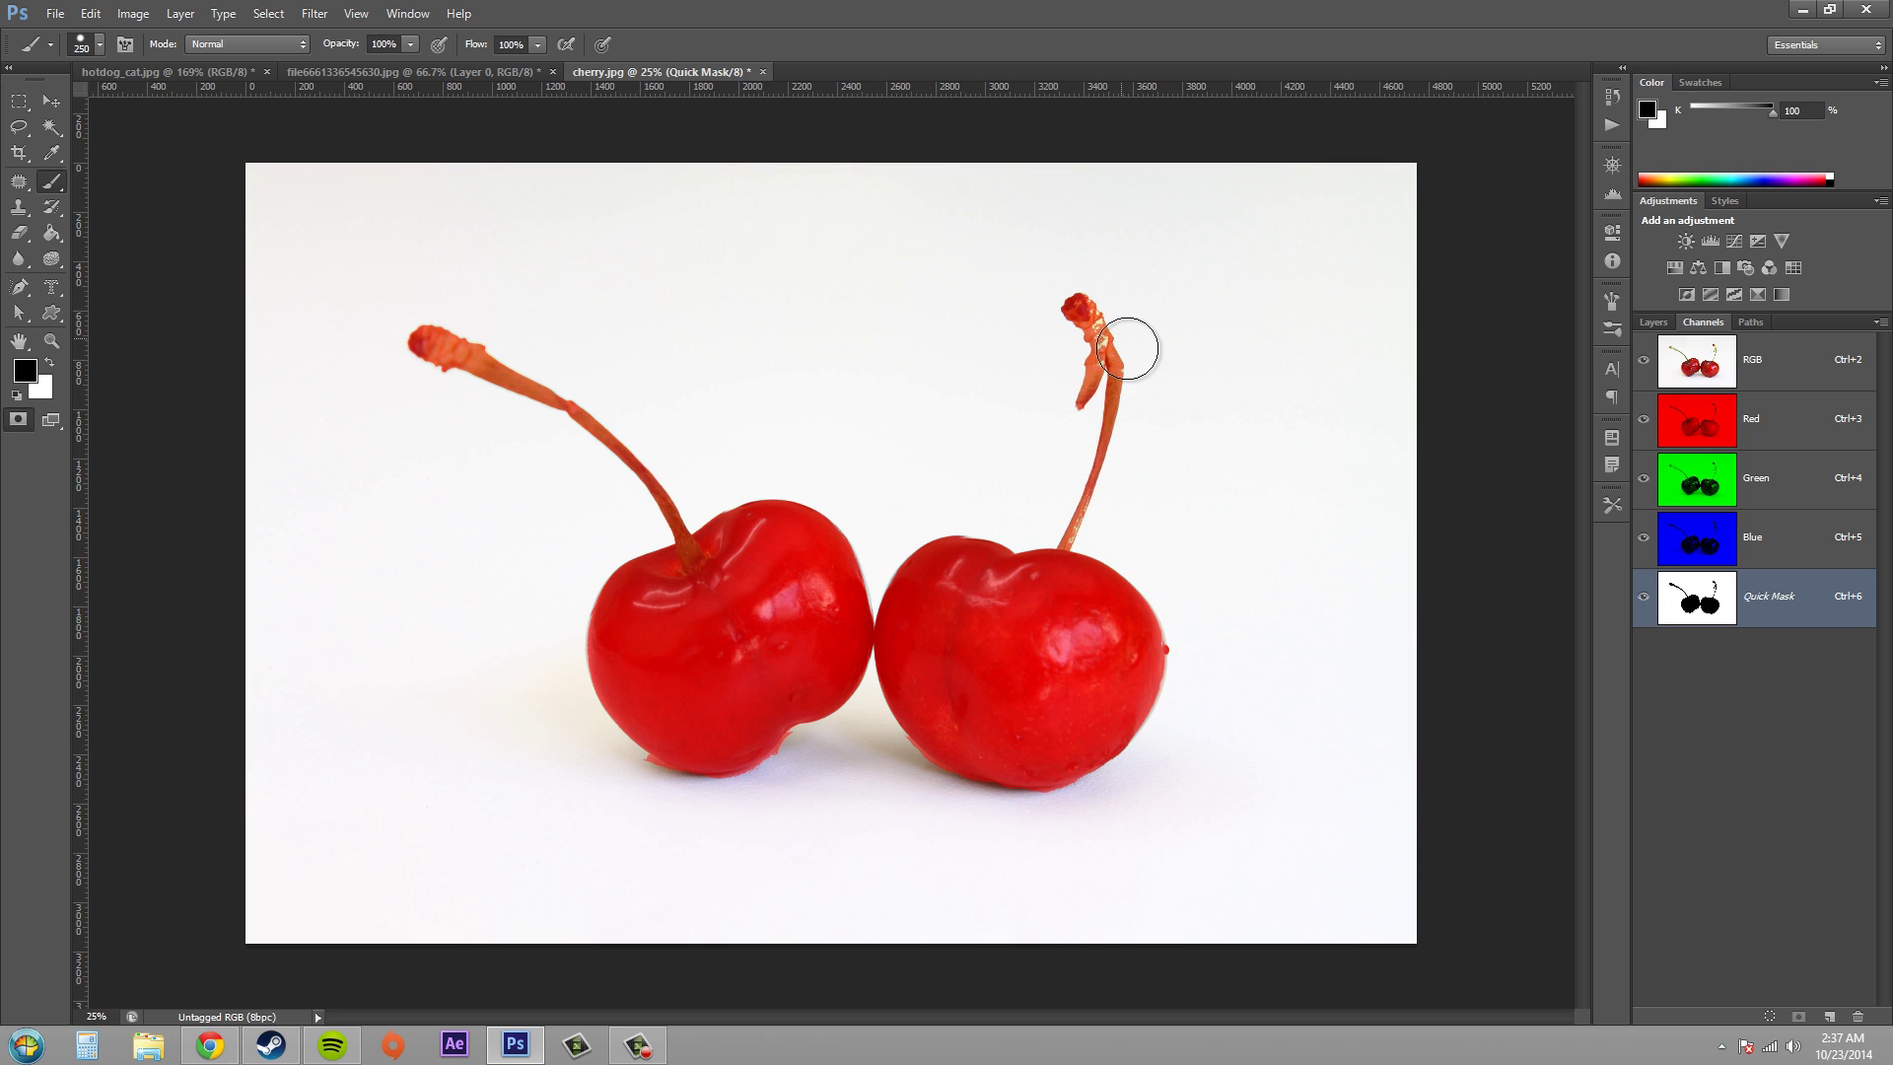
key(bracketleft)
key(bracketleft)
key(z)
drag(1073, 530, 1217, 528)
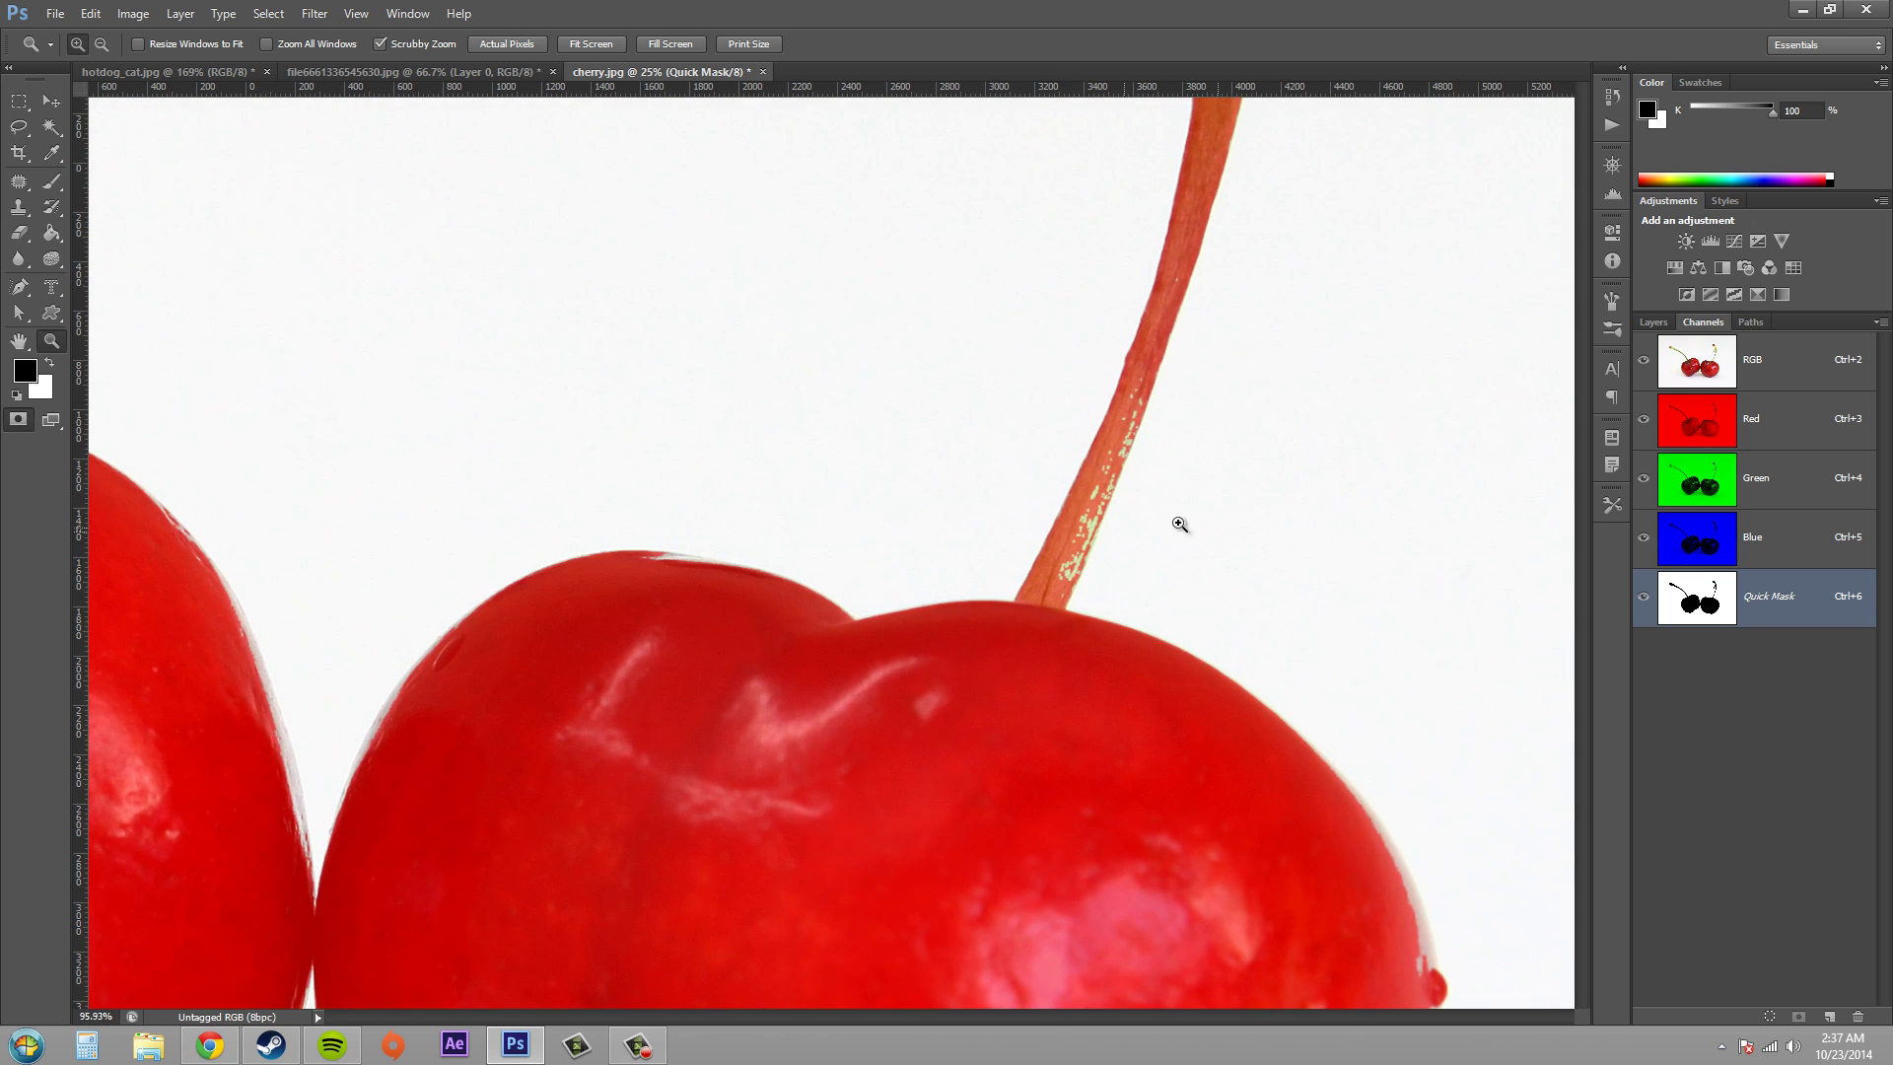
key(b)
key(bracketleft)
key(bracketleft)
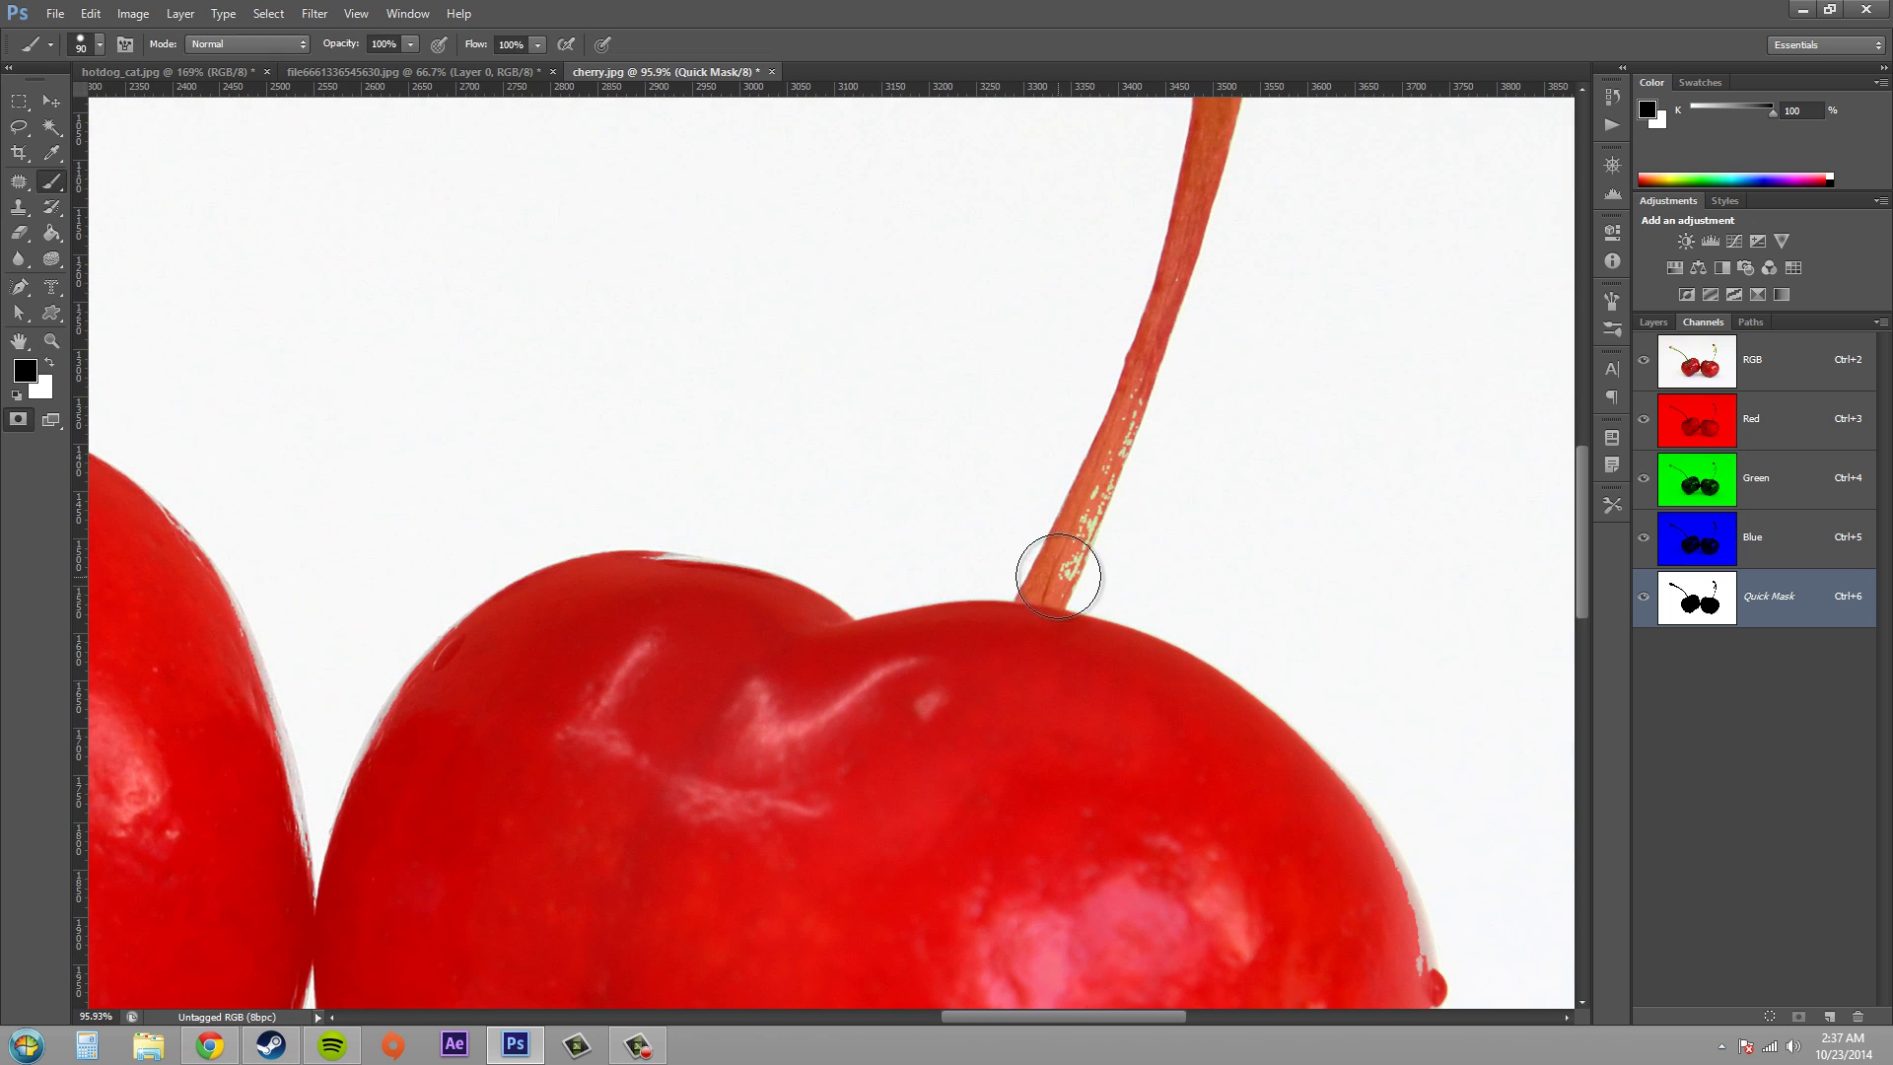
key(bracketleft)
key(bracketleft)
key(bracketleft)
mouse_move(1064, 538)
mouse_down()
mouse_move(1141, 382)
mouse_move(1035, 624)
mouse_up()
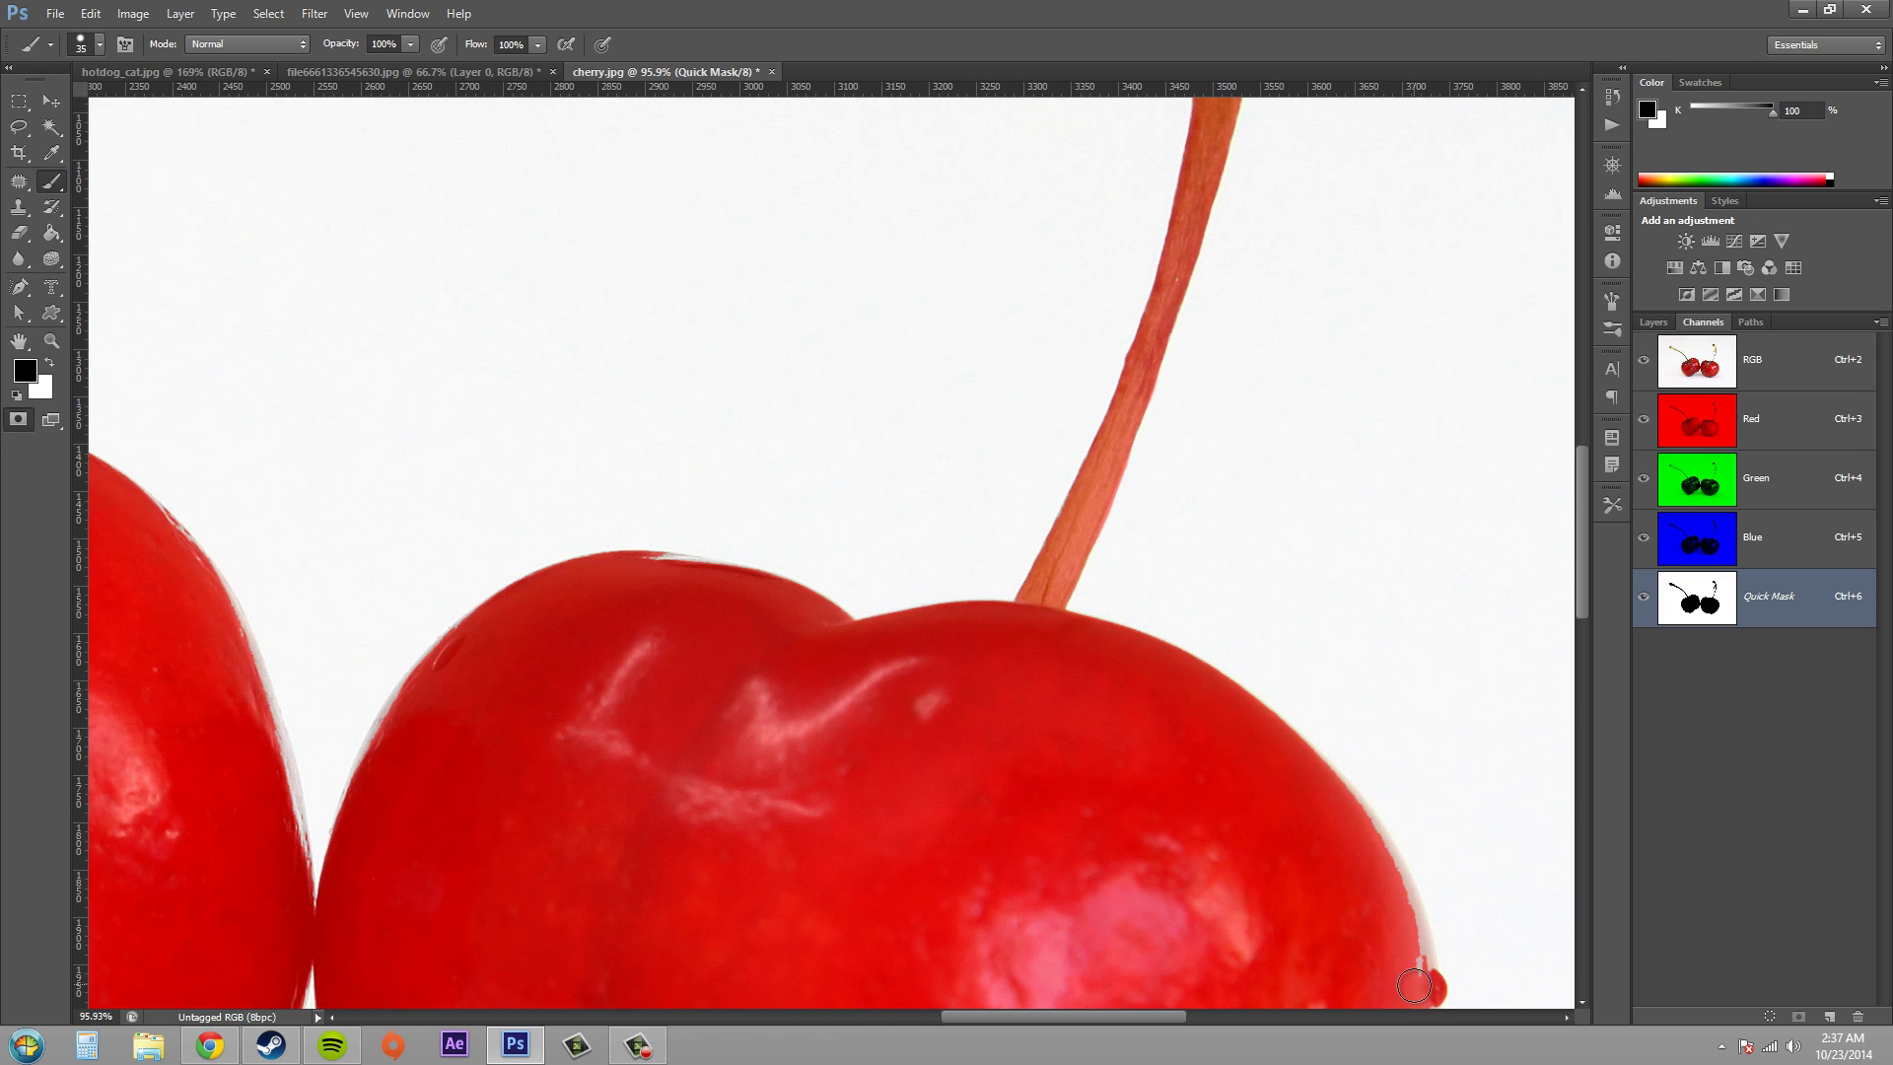
Mask the pale fringes along the cherry edges, then zoom back out
mouse_move(1408, 964)
mouse_down()
mouse_move(1395, 881)
mouse_move(1337, 799)
mouse_up()
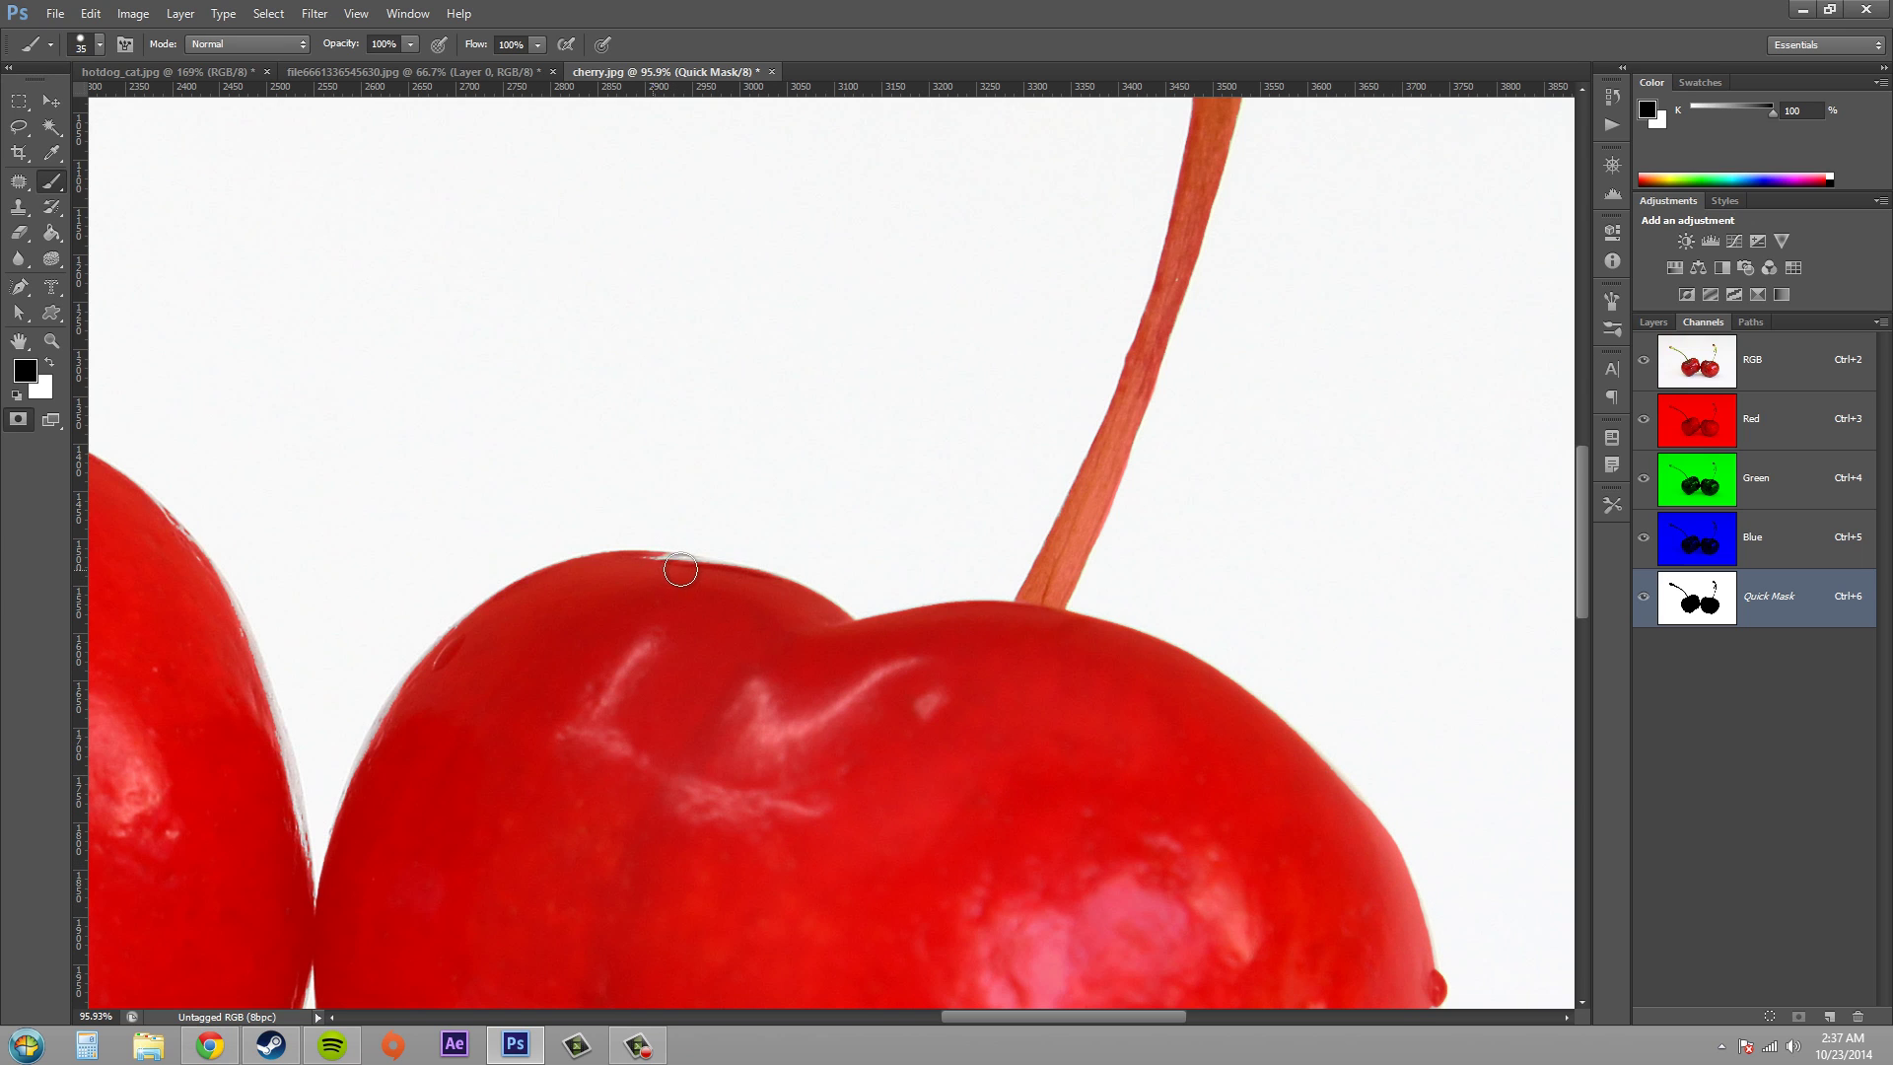
mouse_move(681, 569)
mouse_down()
mouse_move(719, 572)
mouse_move(828, 659)
mouse_up()
scroll(984, 769, down, 2)
key(z)
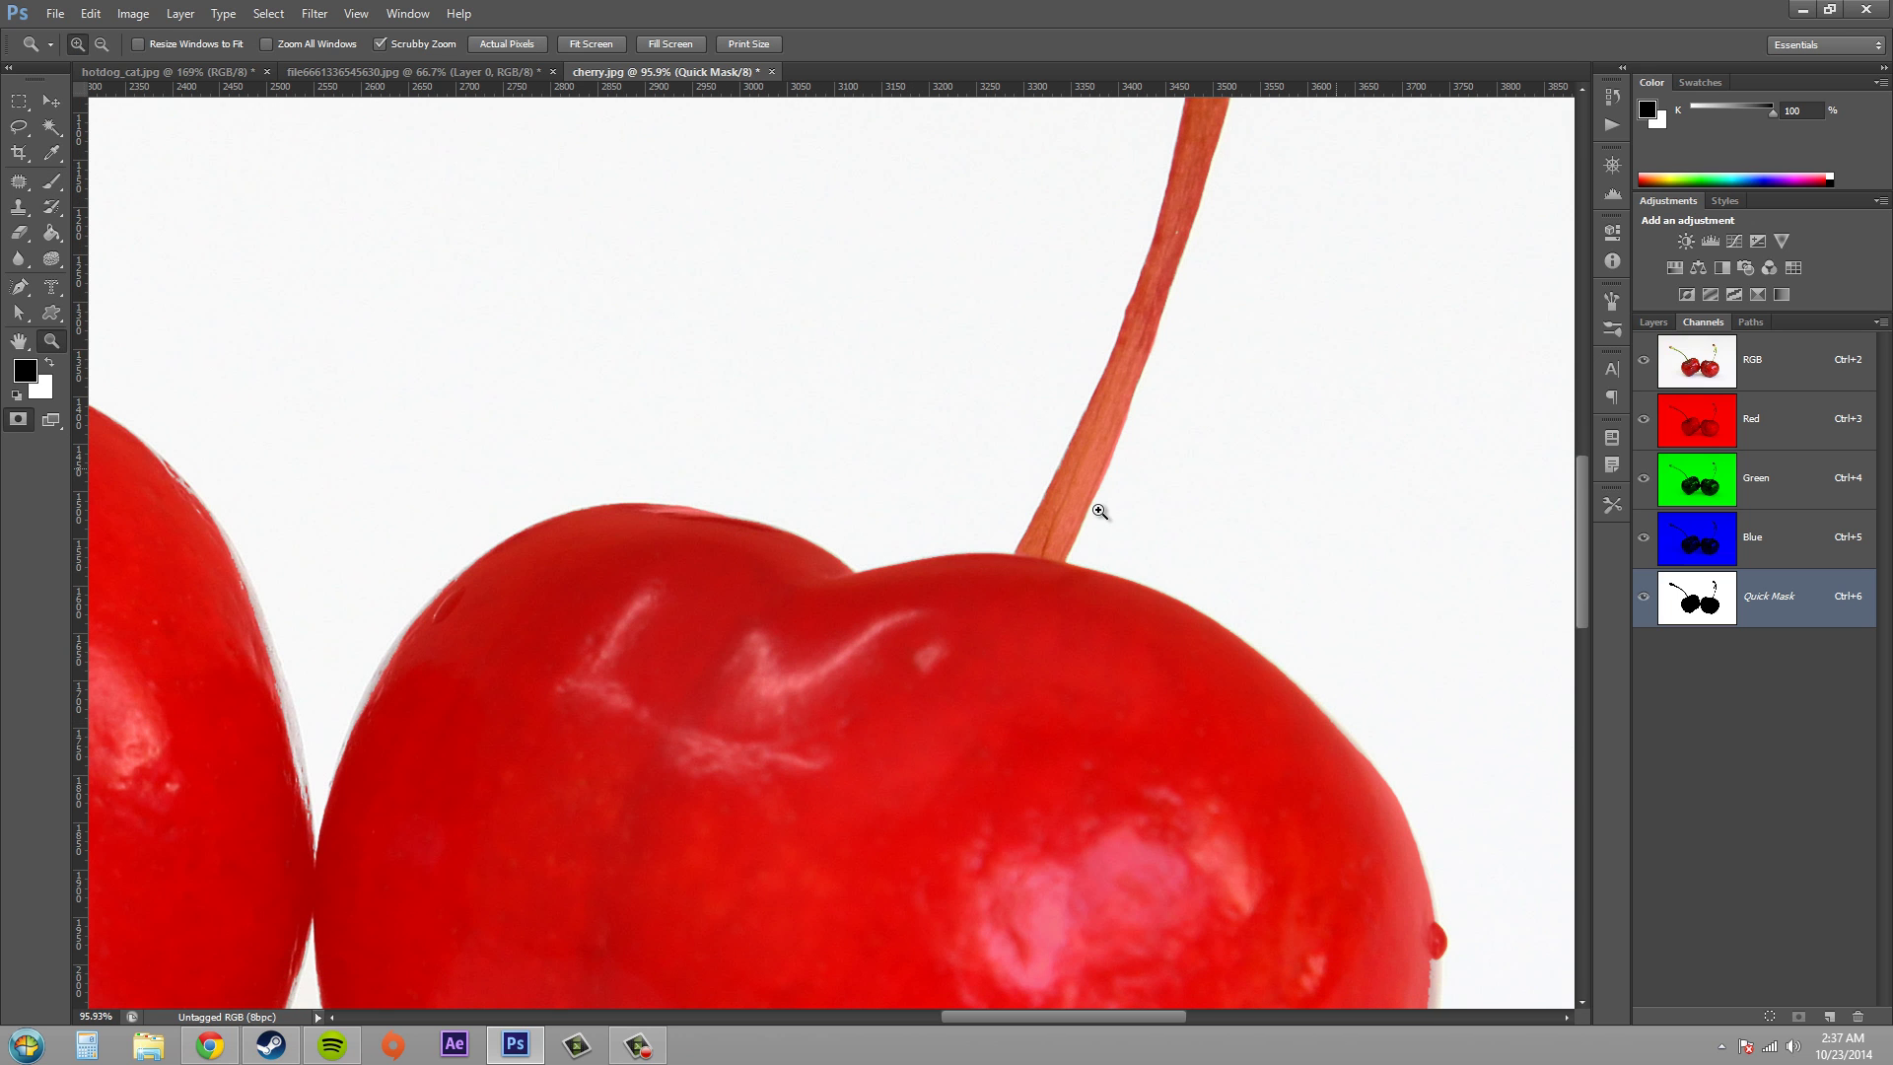
drag(1100, 511, 1028, 525)
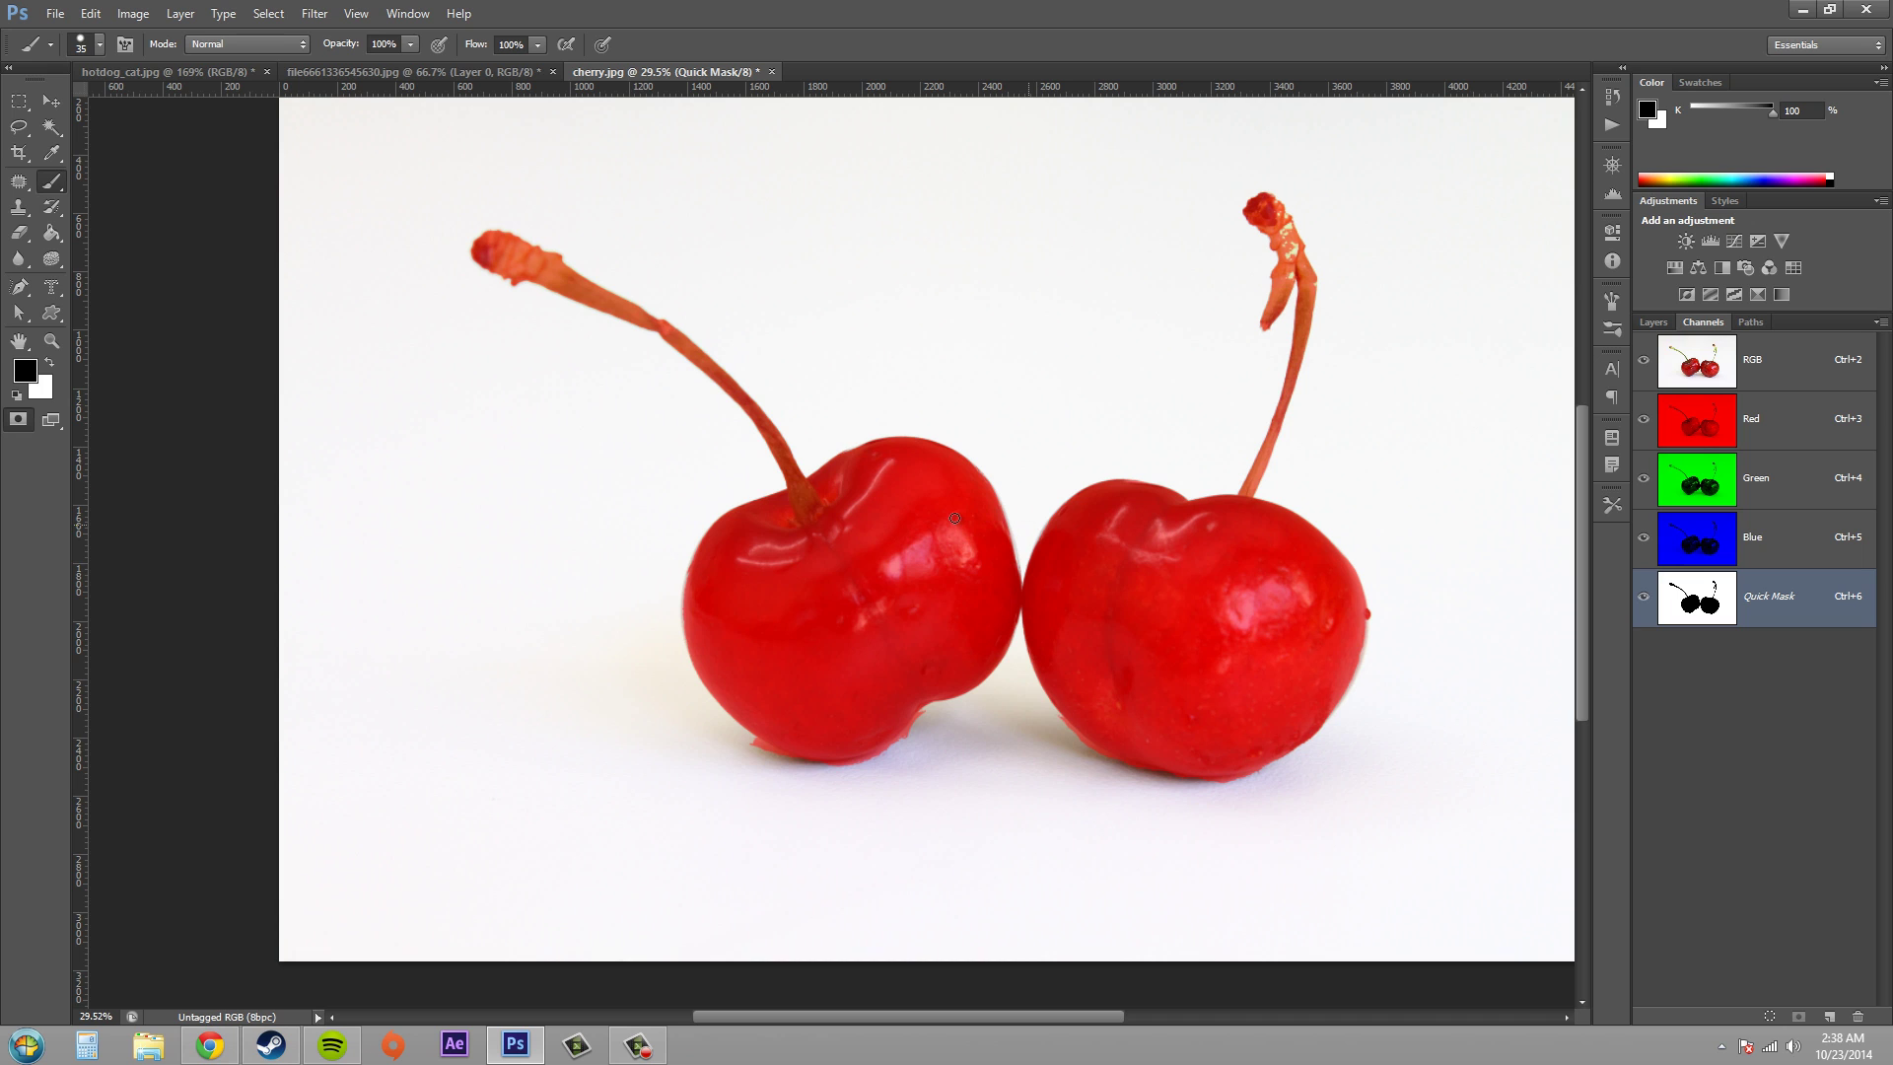
Exit Quick Mask to get the cherry-and-stem selection, ending on the Layers panel
click(19, 422)
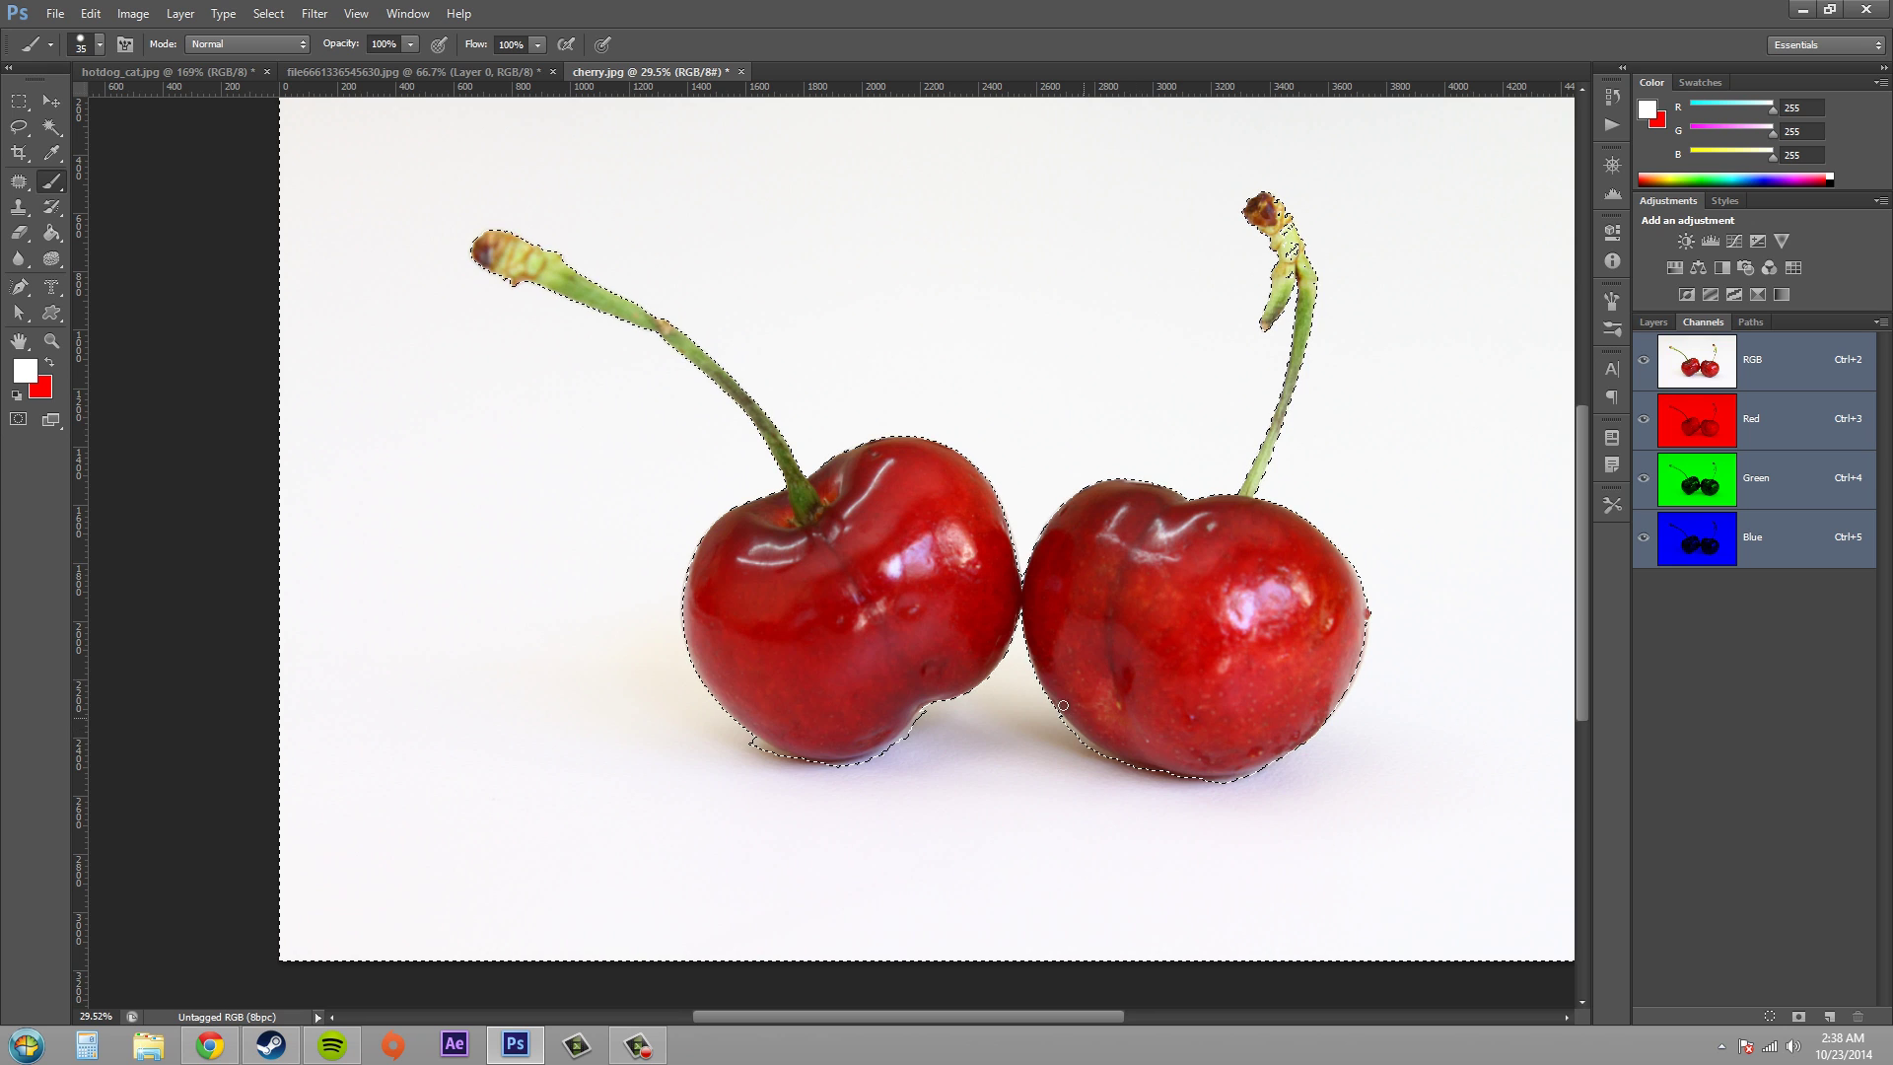
click(1652, 321)
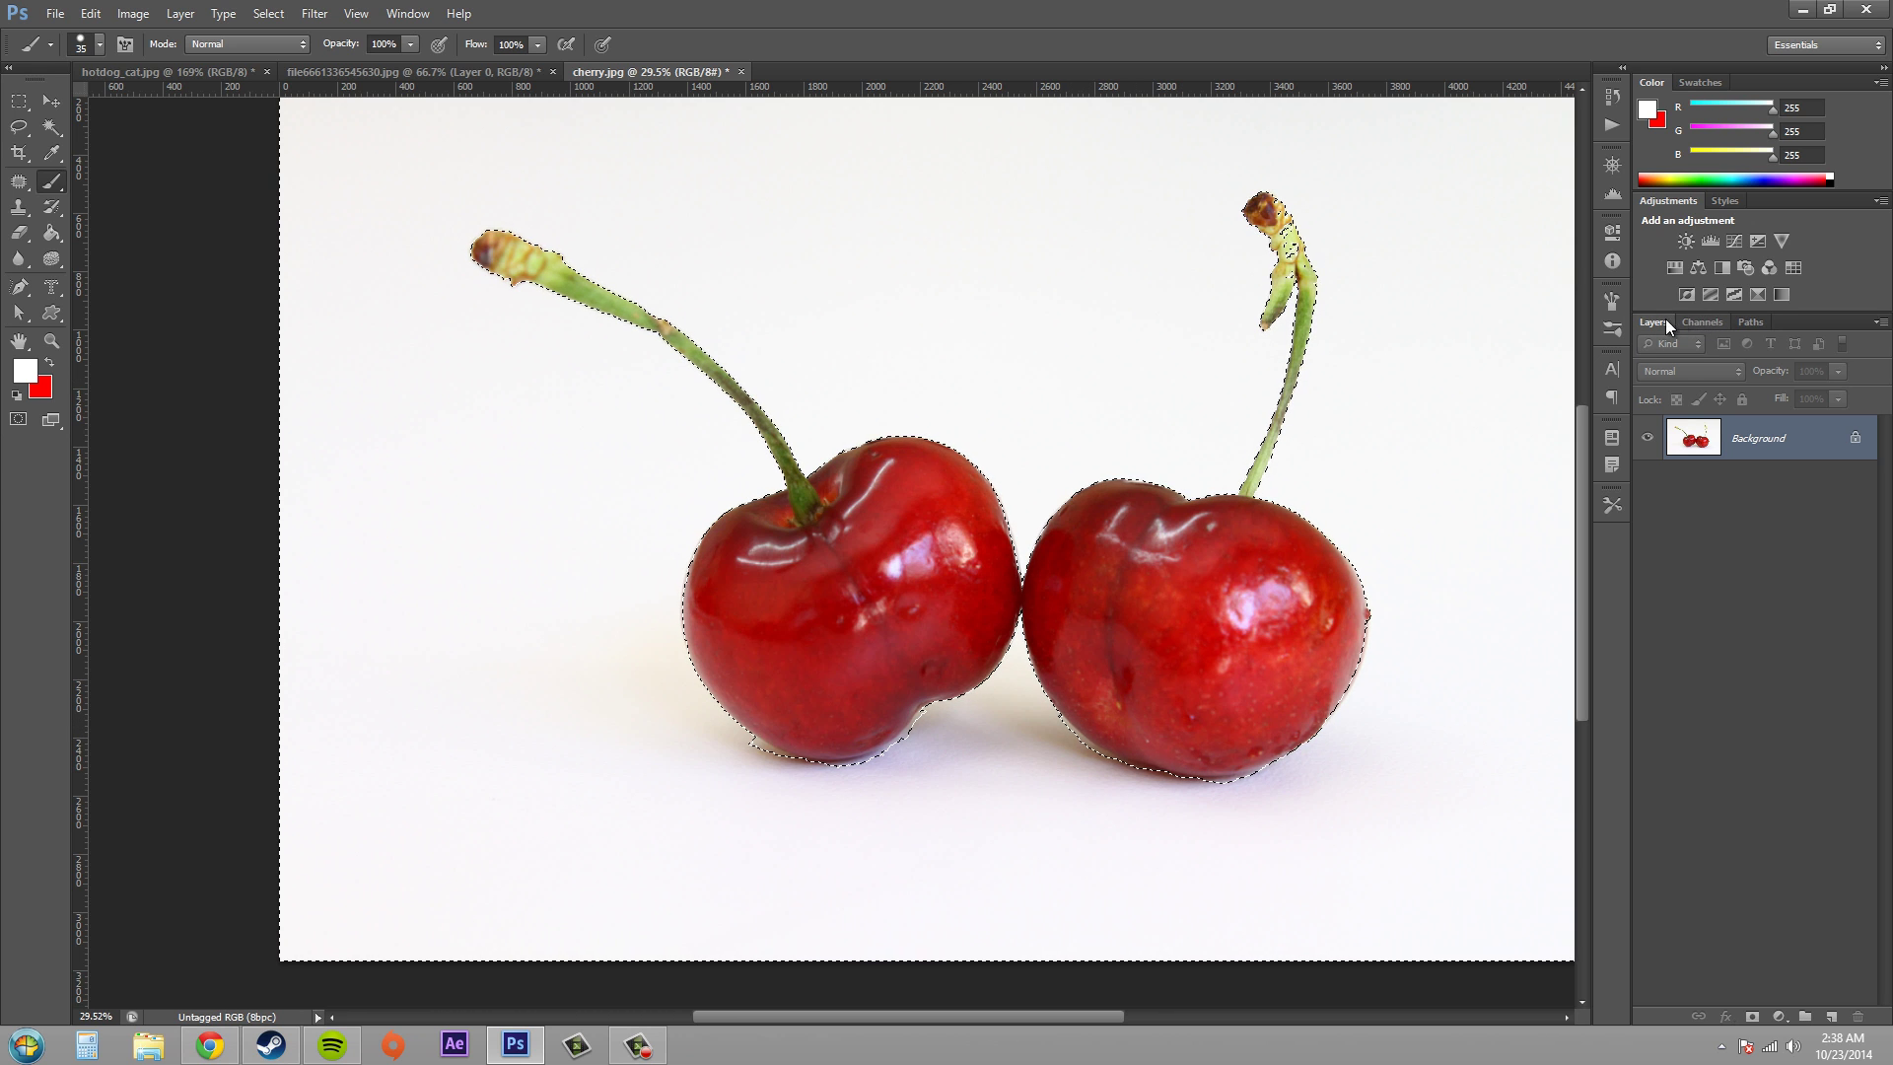
click(1701, 321)
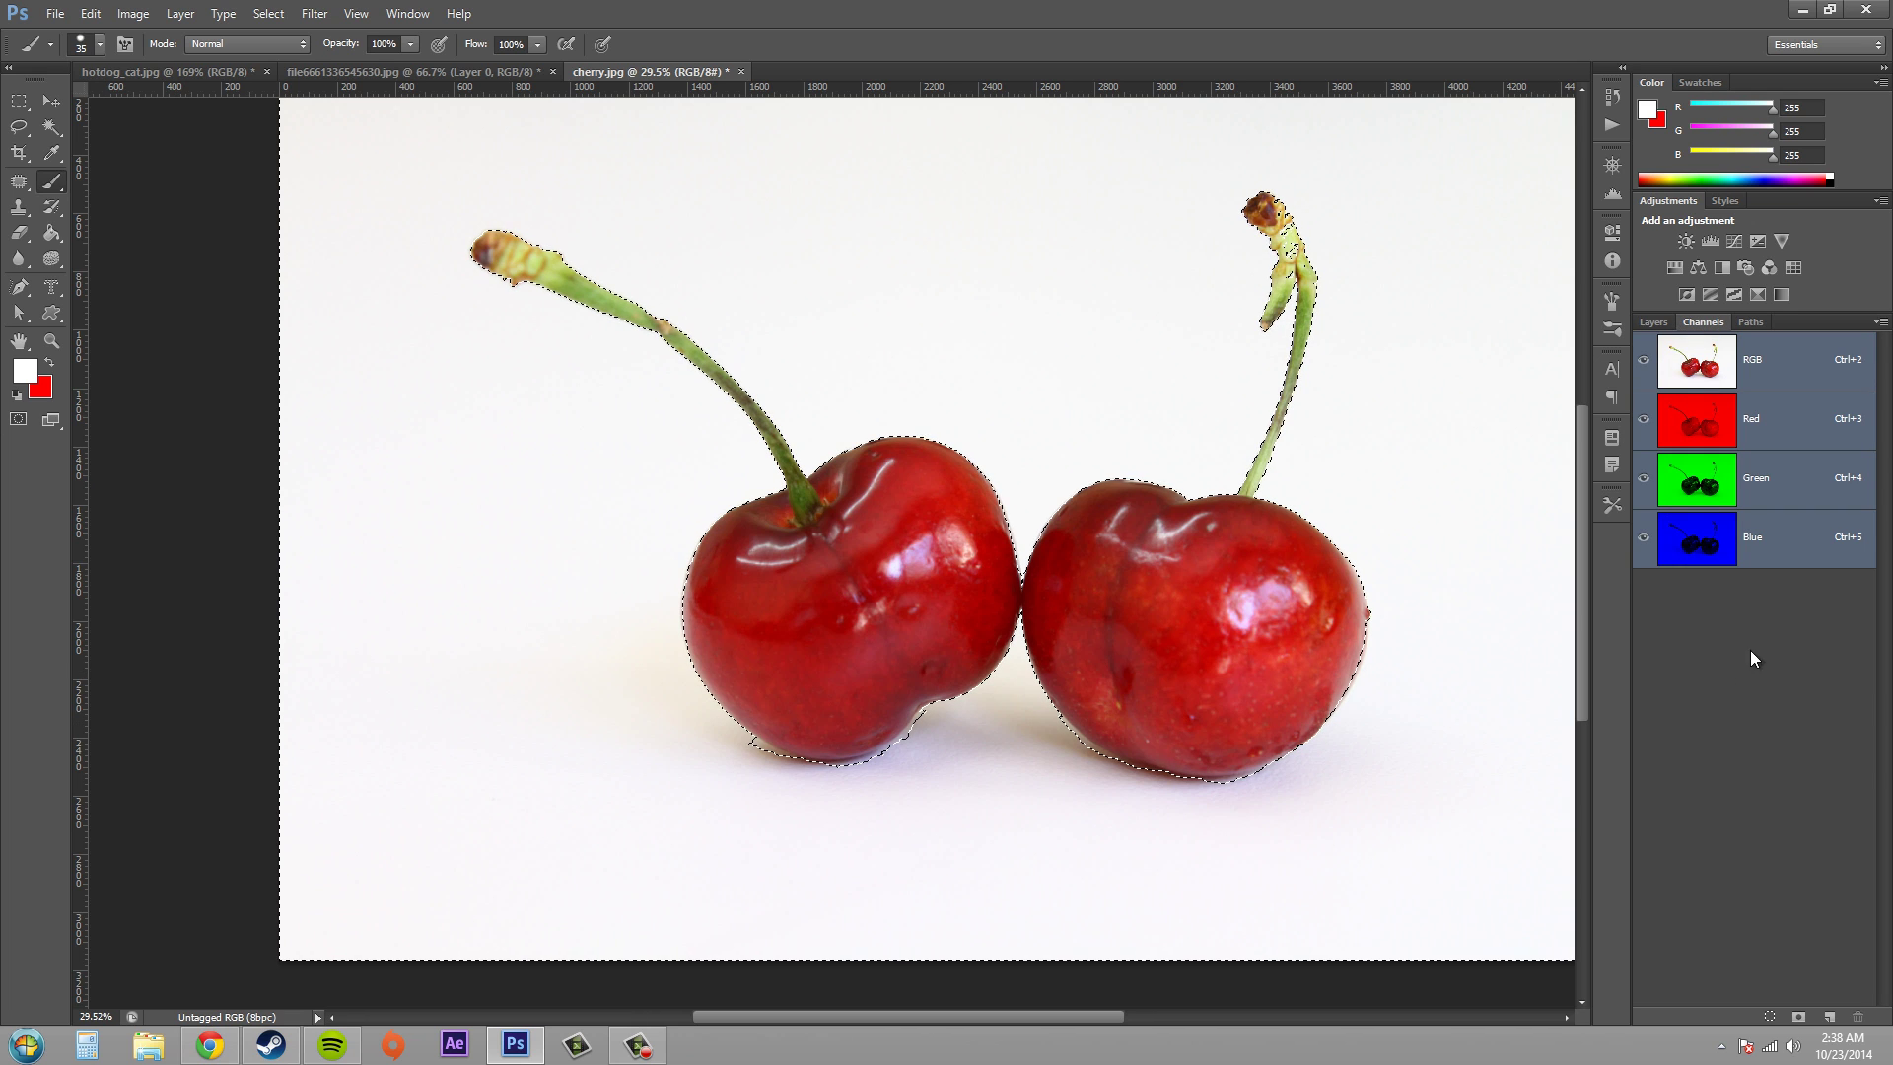
click(1643, 322)
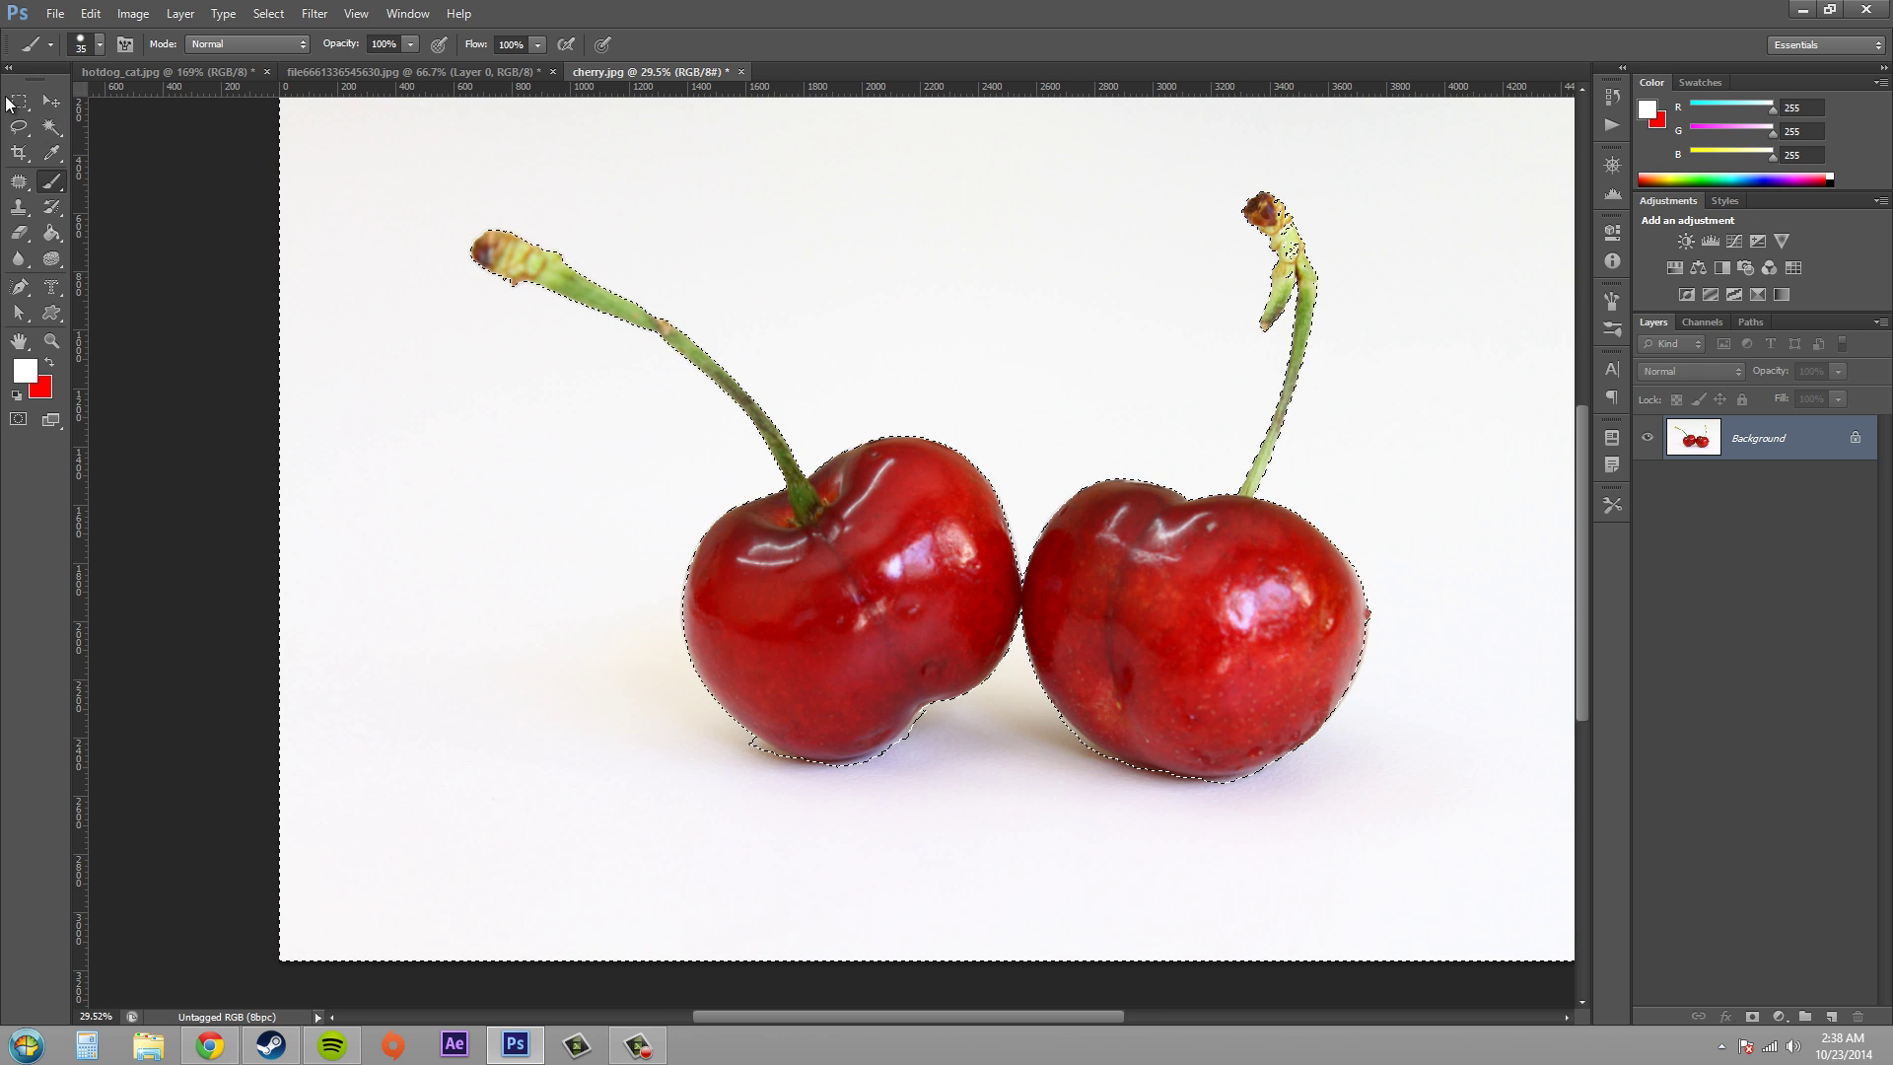
Switch to Quick Selection and back to Magic Wand, then open Quick Mask Options
click(56, 122)
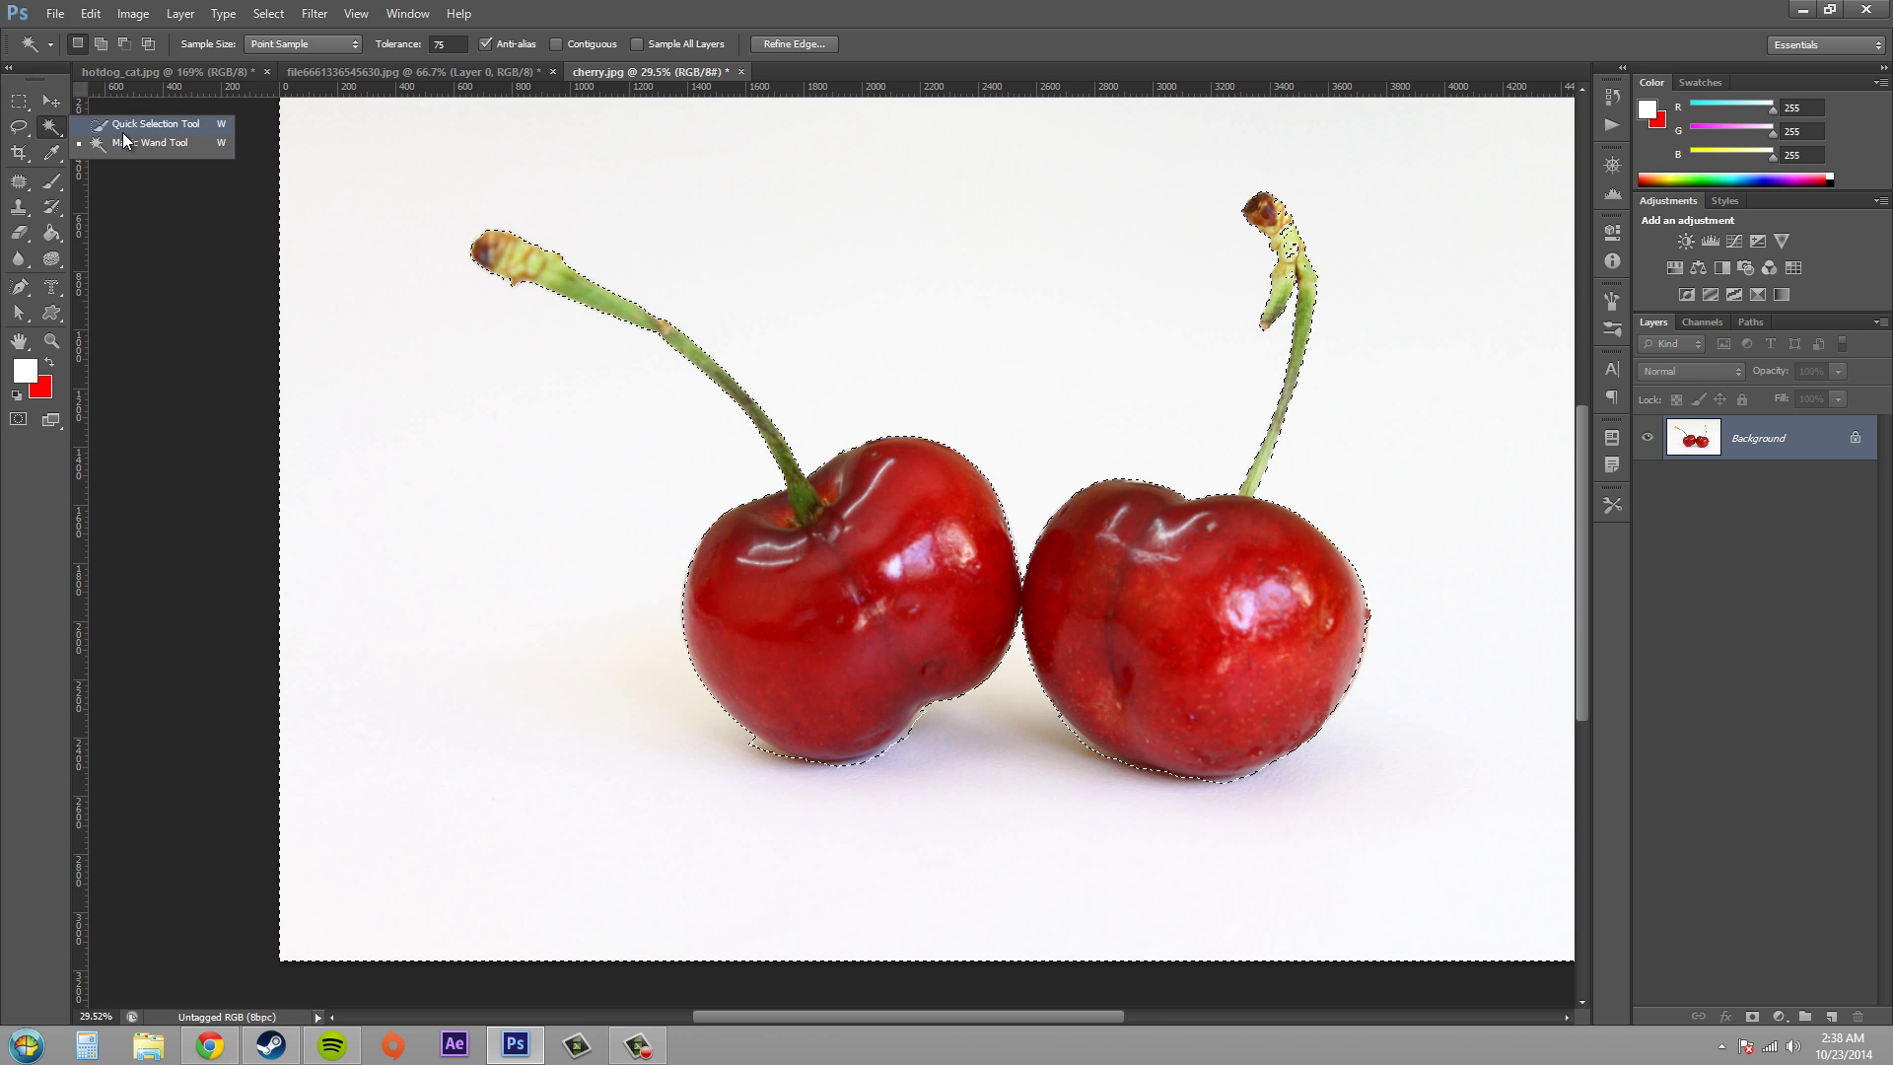
click(122, 130)
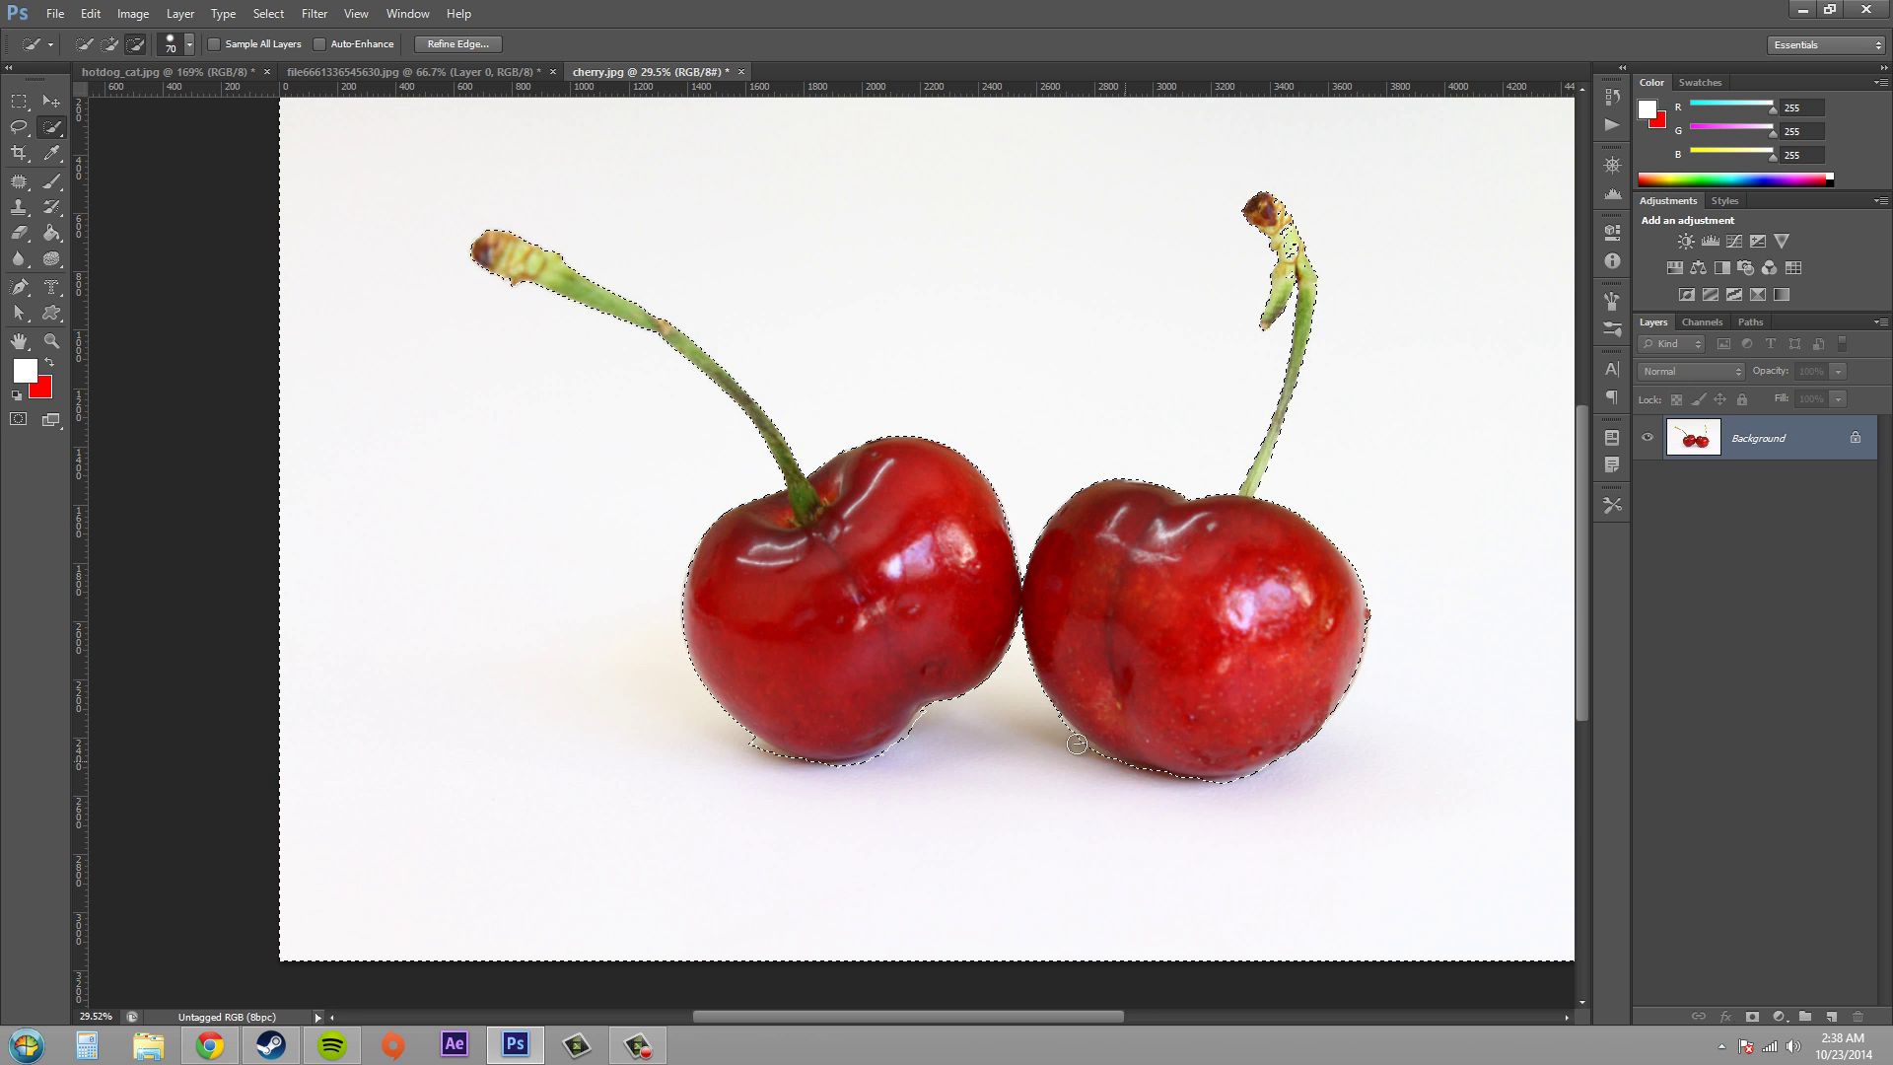
click(52, 127)
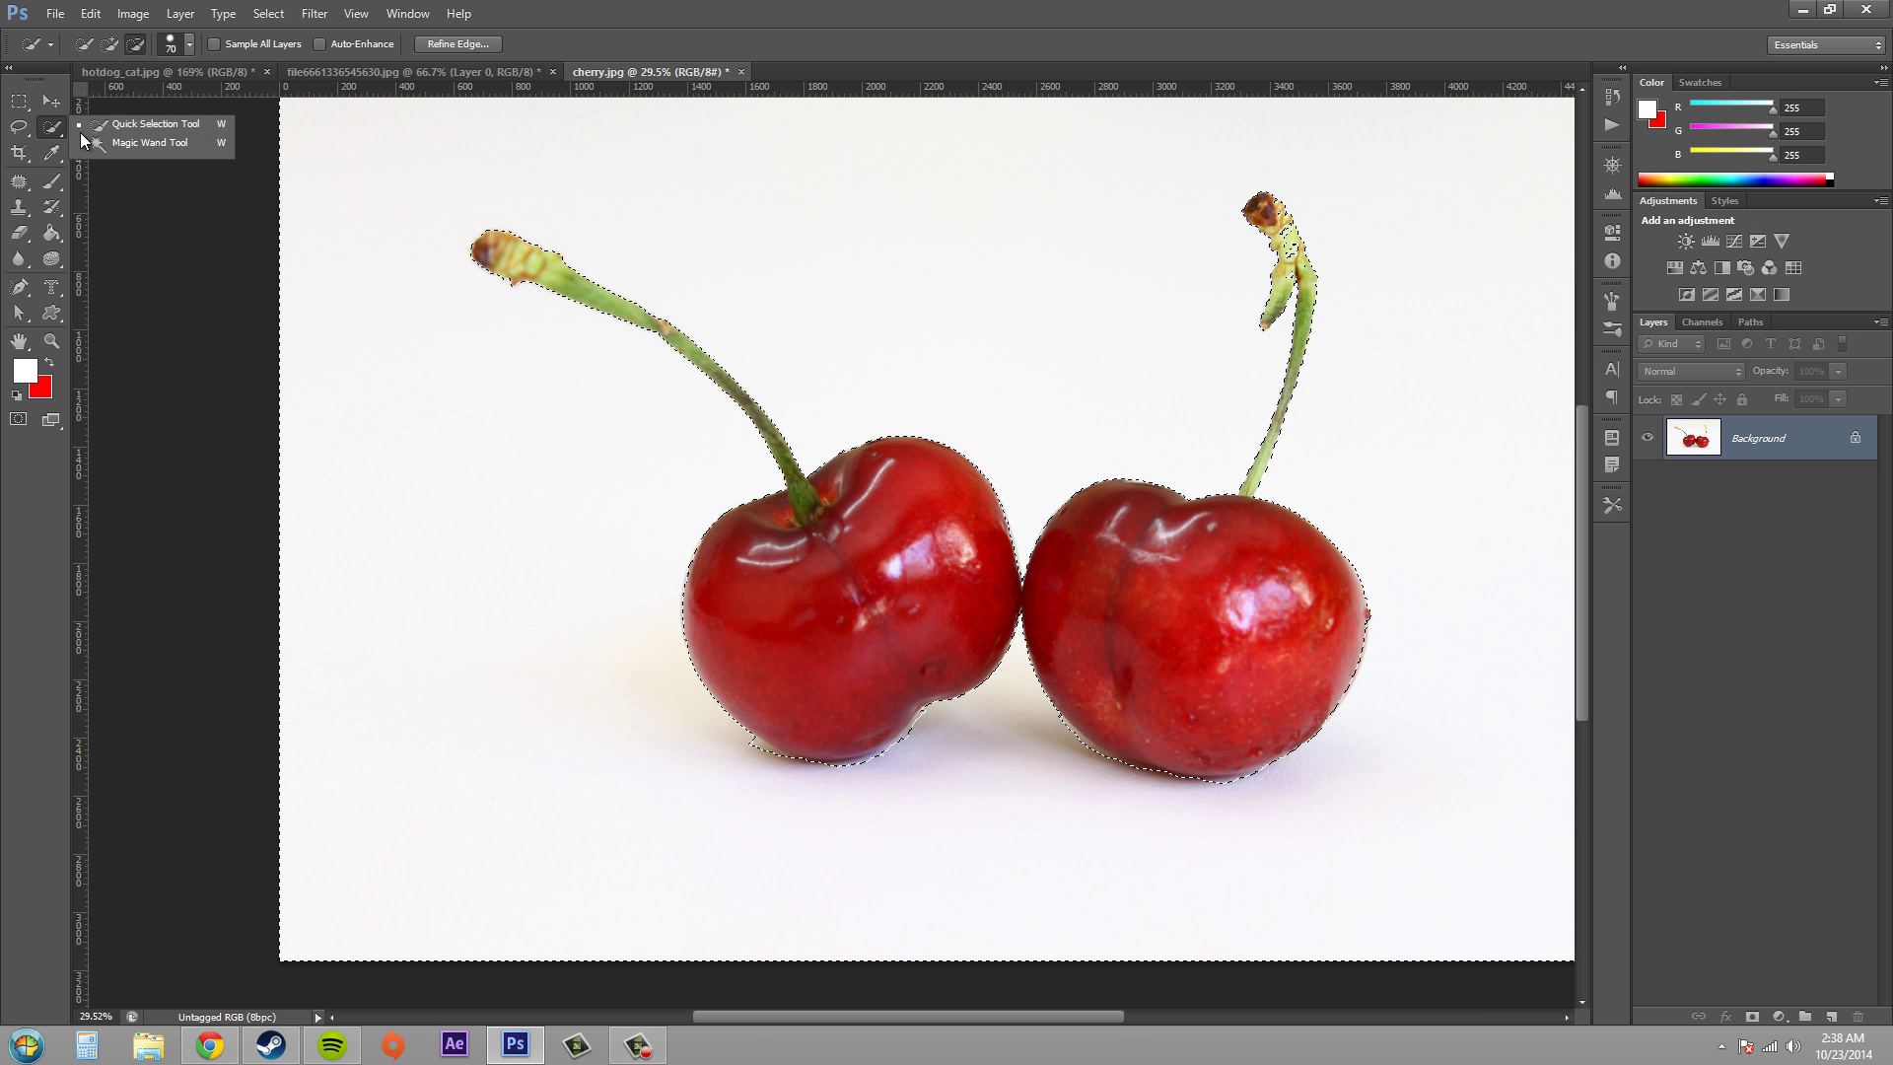
click(114, 144)
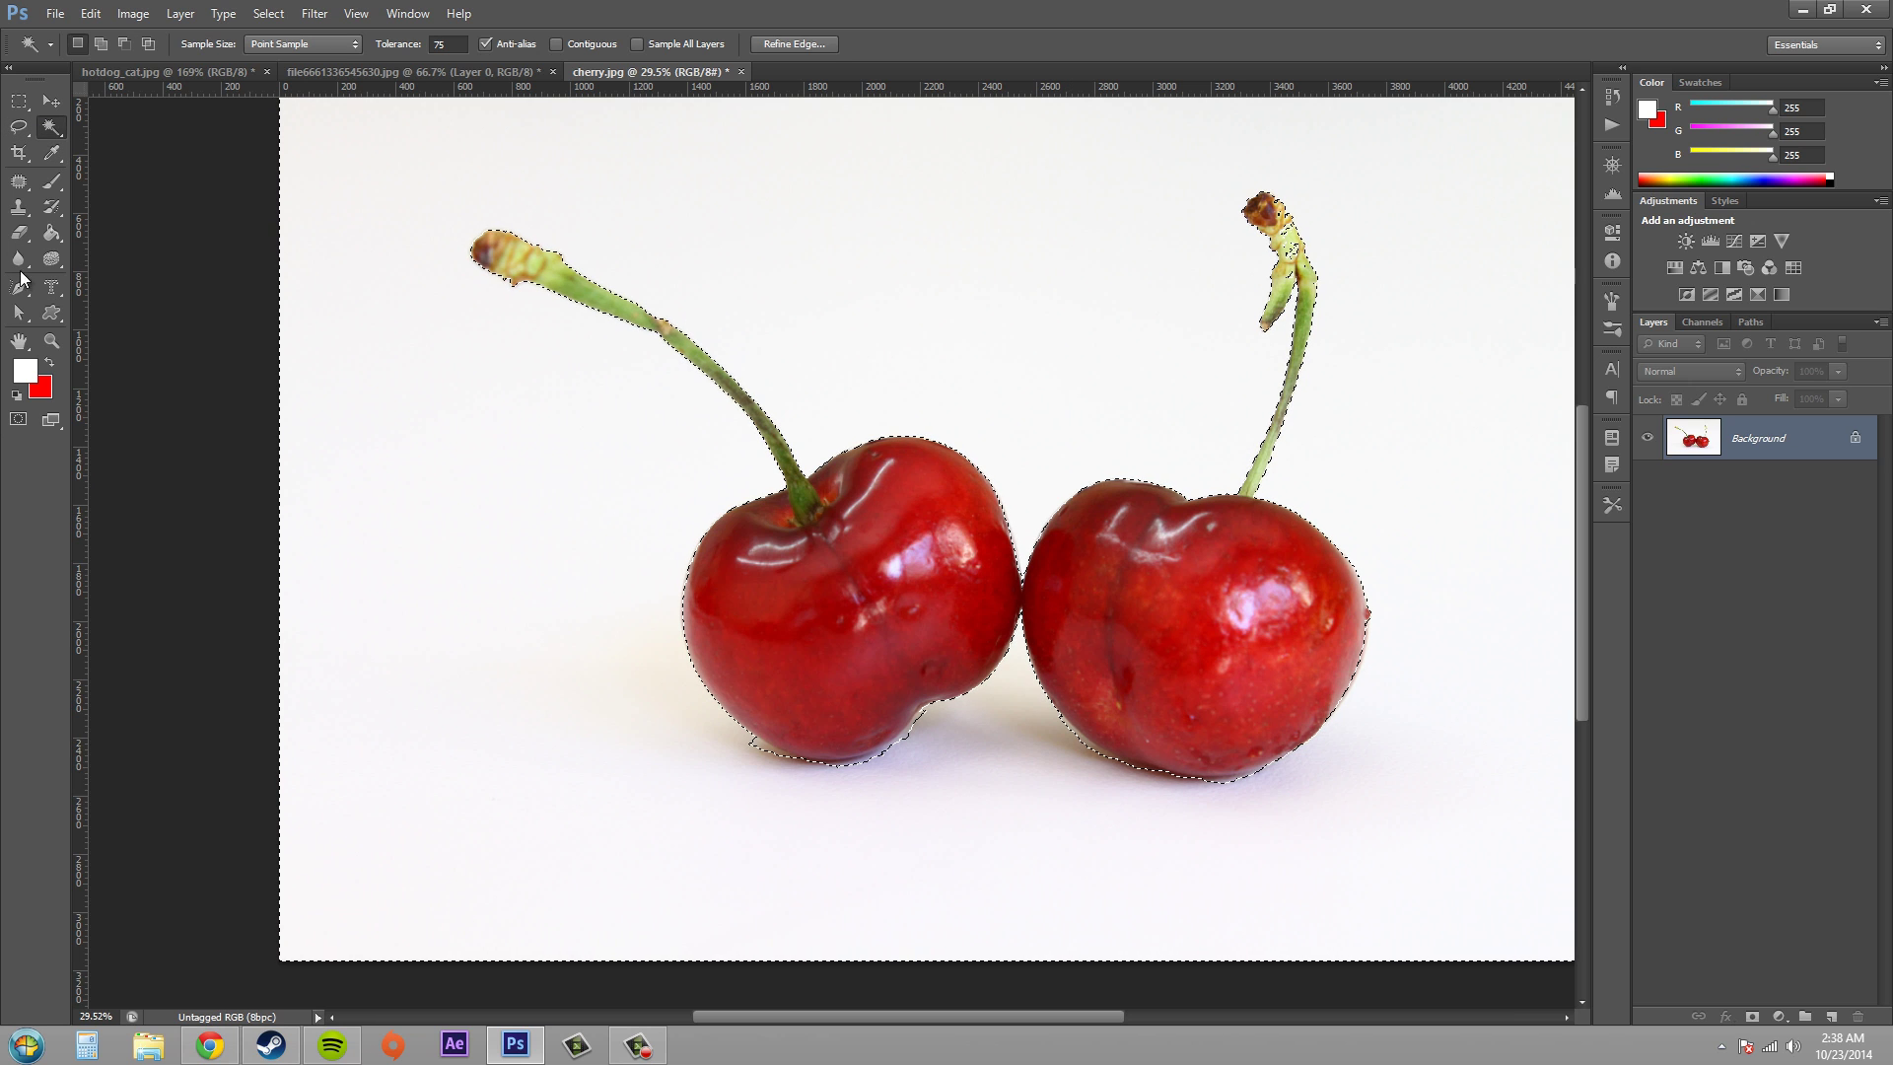
click(18, 421)
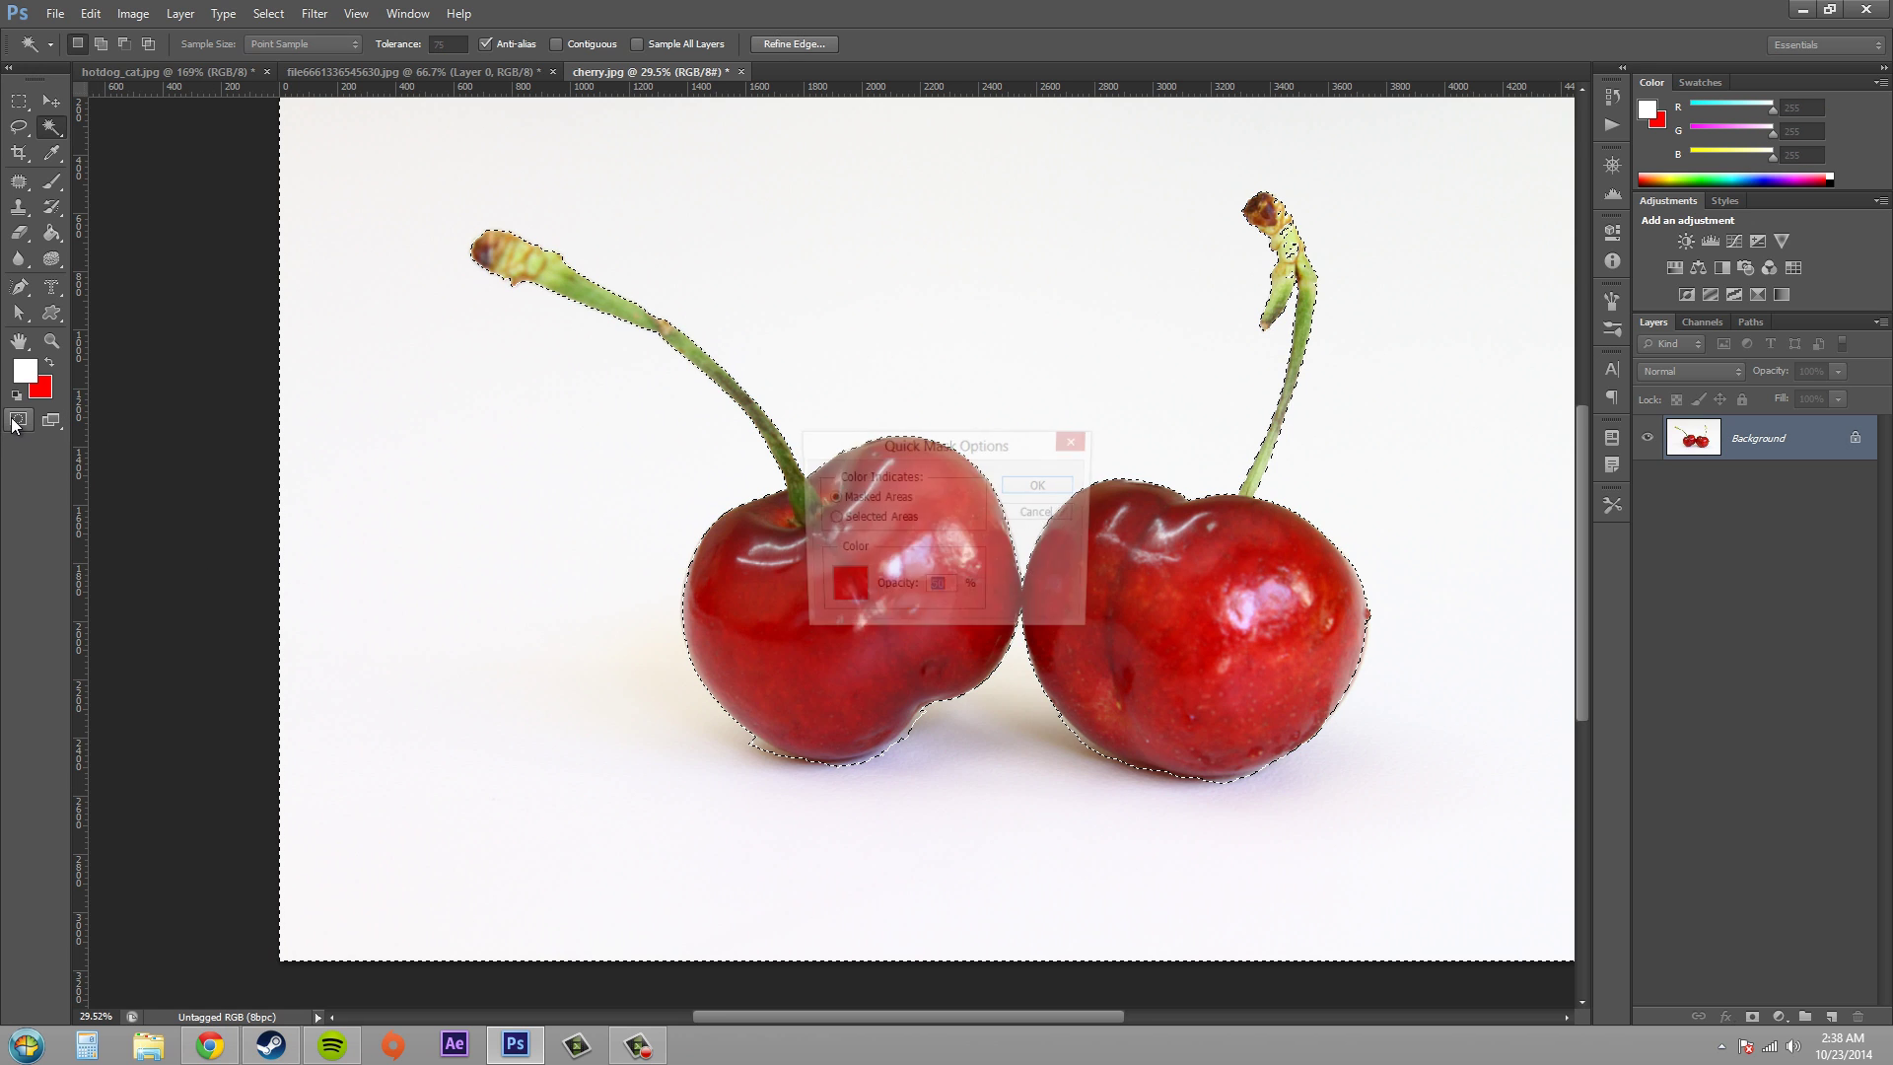
Move the Quick Mask Options dialog to the lower left, away from the cherries
drag(962, 444, 483, 537)
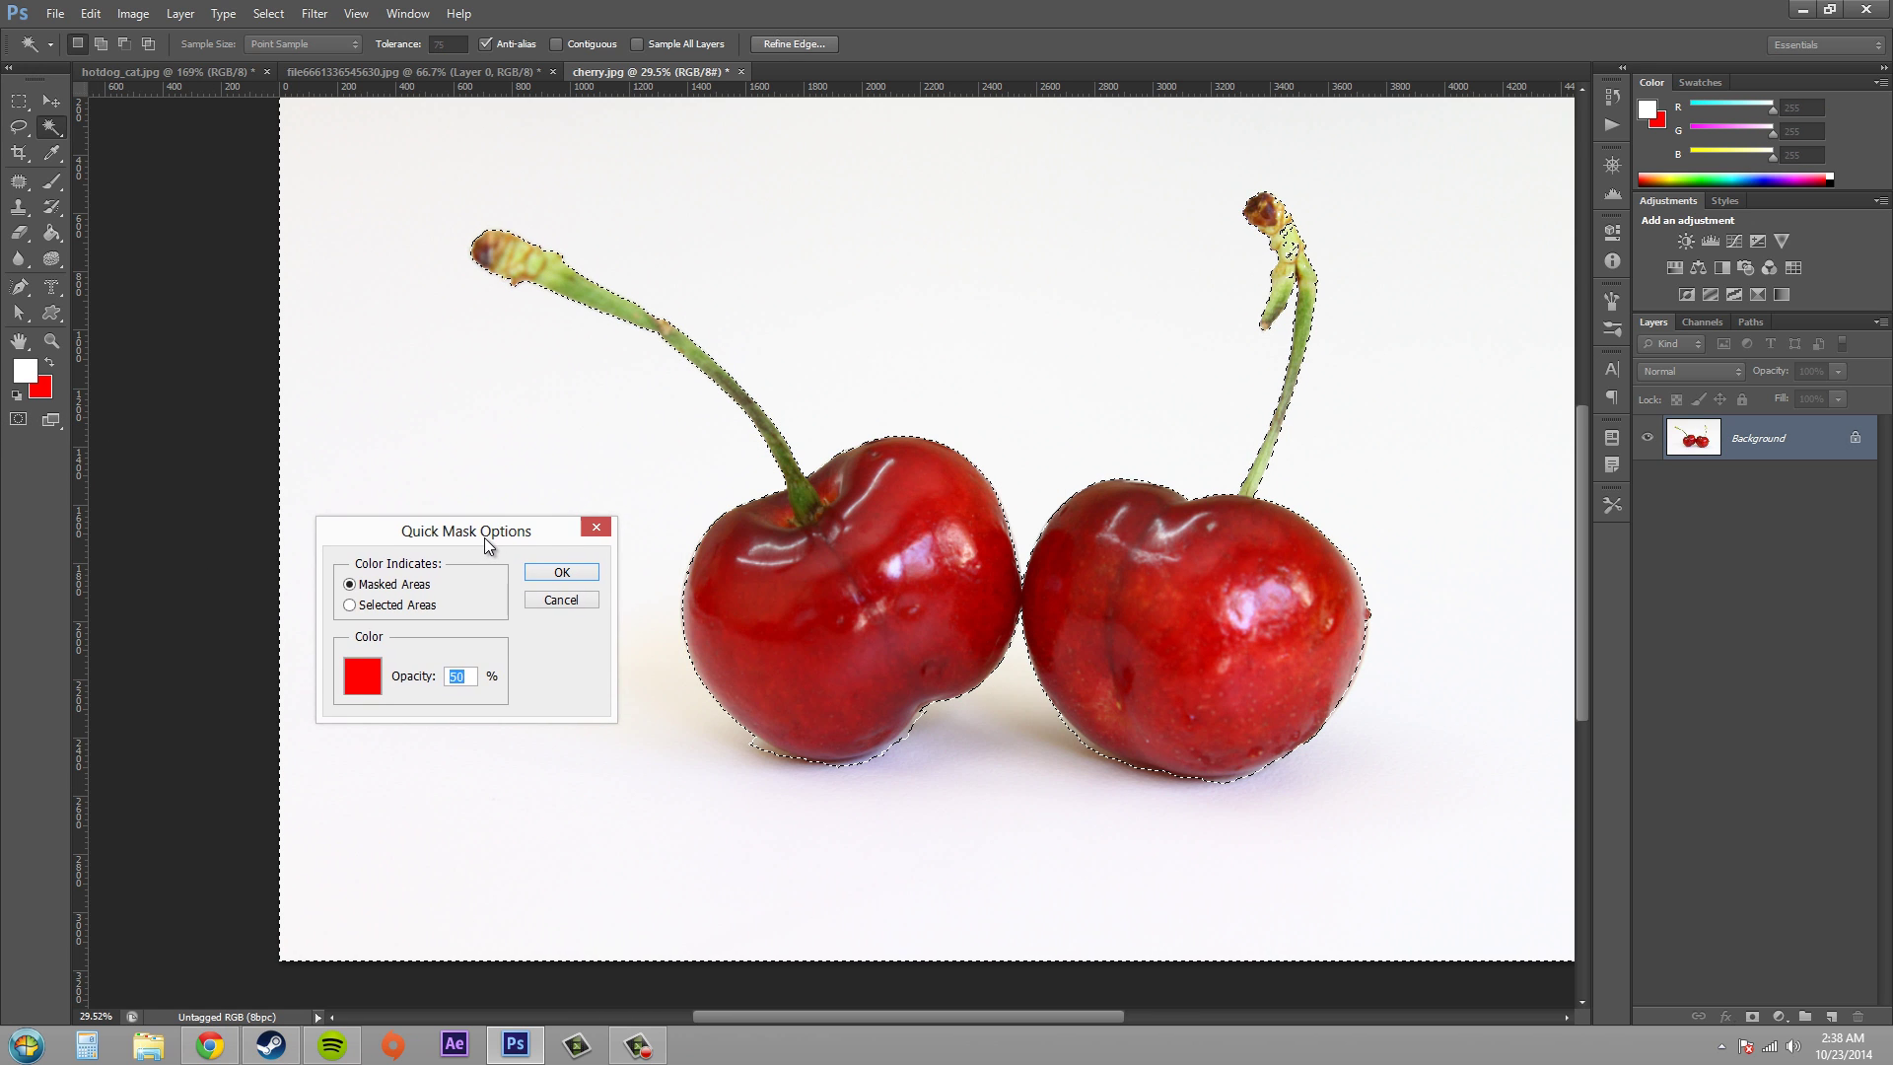